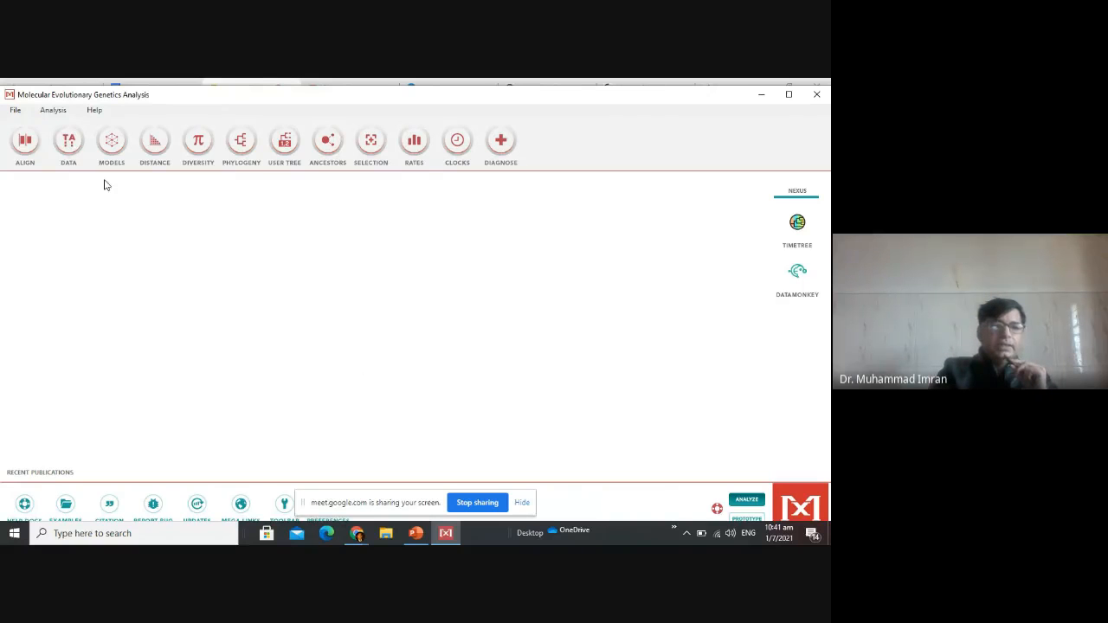
# Start building a new DNA sequence alignment in the Alignment Explorer.
pyautogui.click(27, 148)
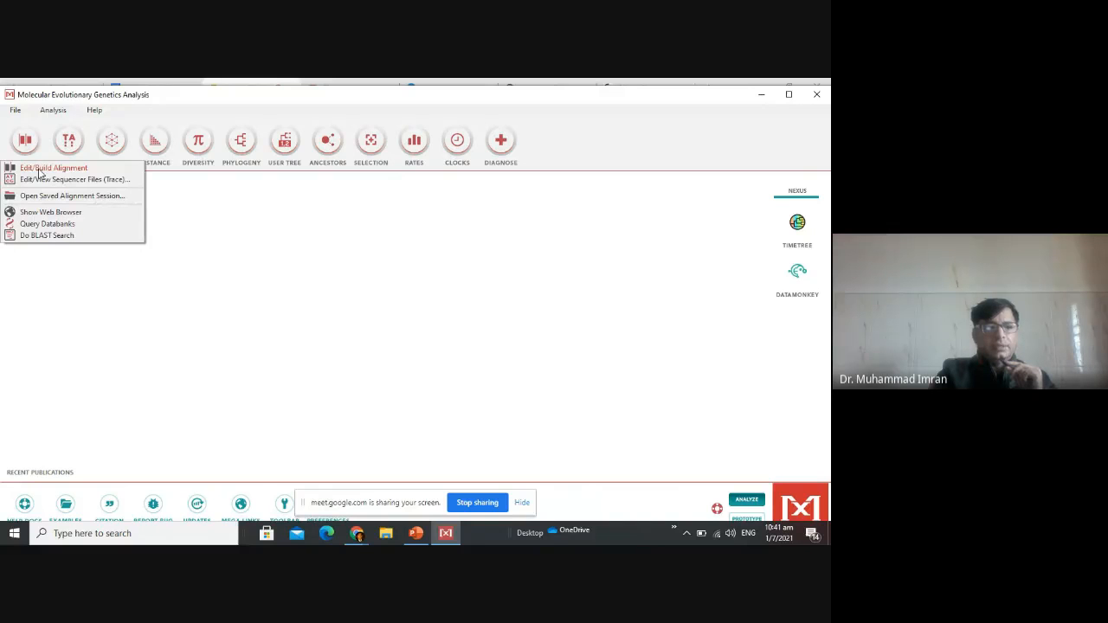
pyautogui.click(62, 169)
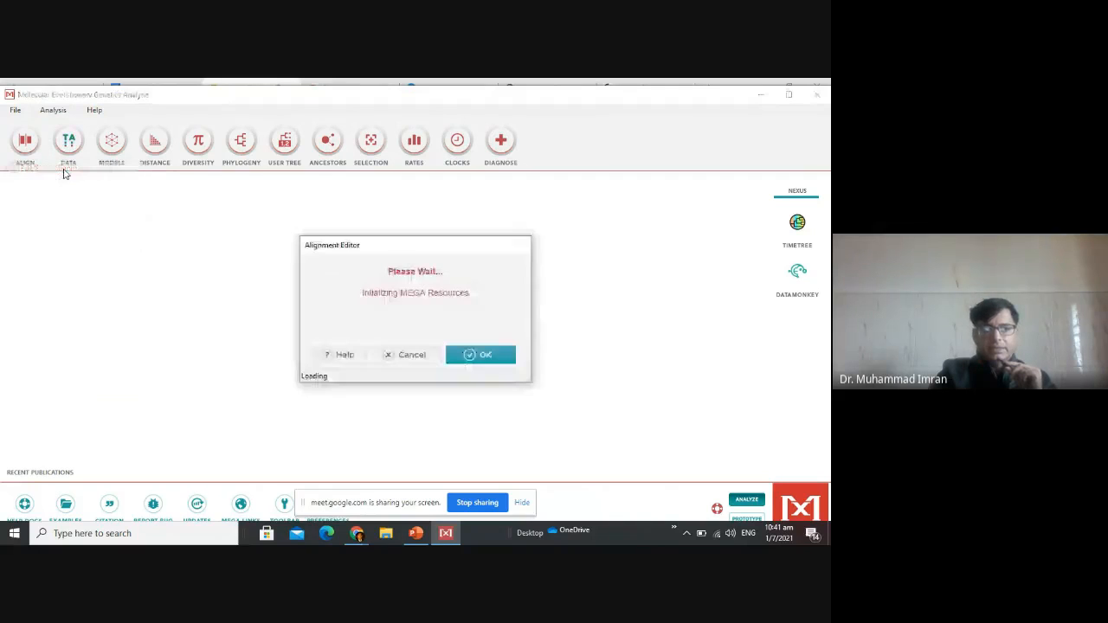
pyautogui.click(485, 358)
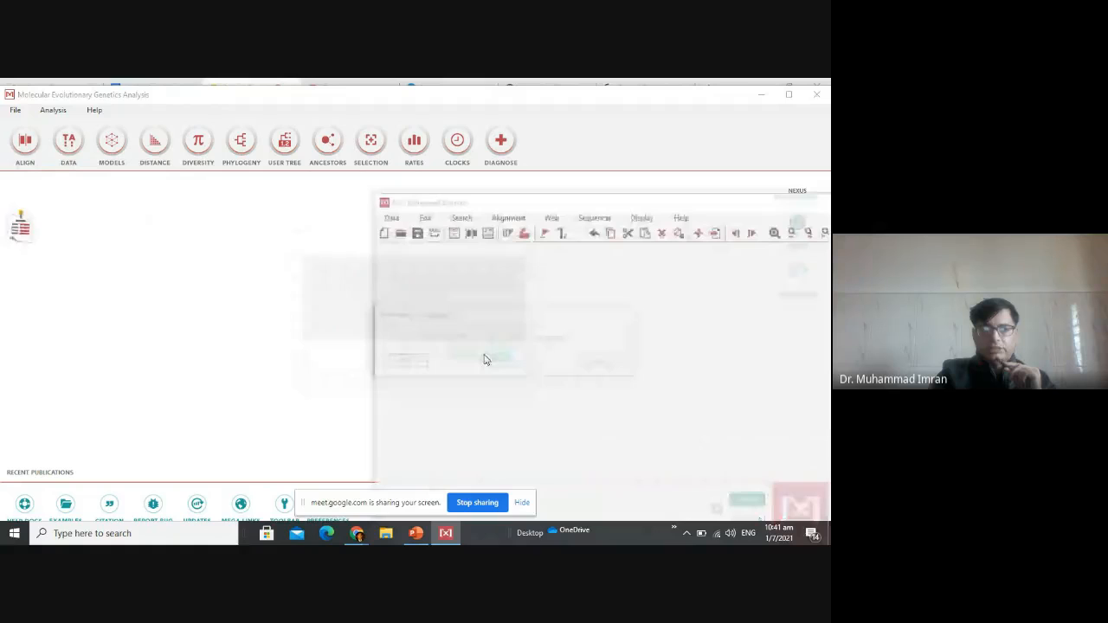
pyautogui.click(414, 363)
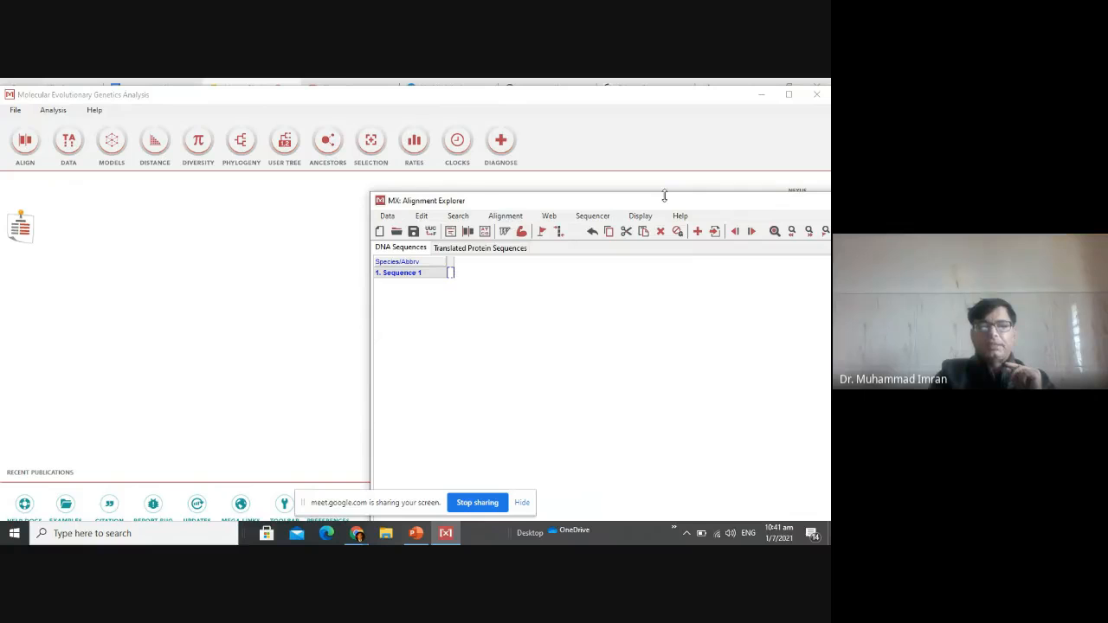
# Insert the sequences from the seqdump (5) file in Downloads into the alignment and maximize the Alignment Explorer window.
pyautogui.click(420, 215)
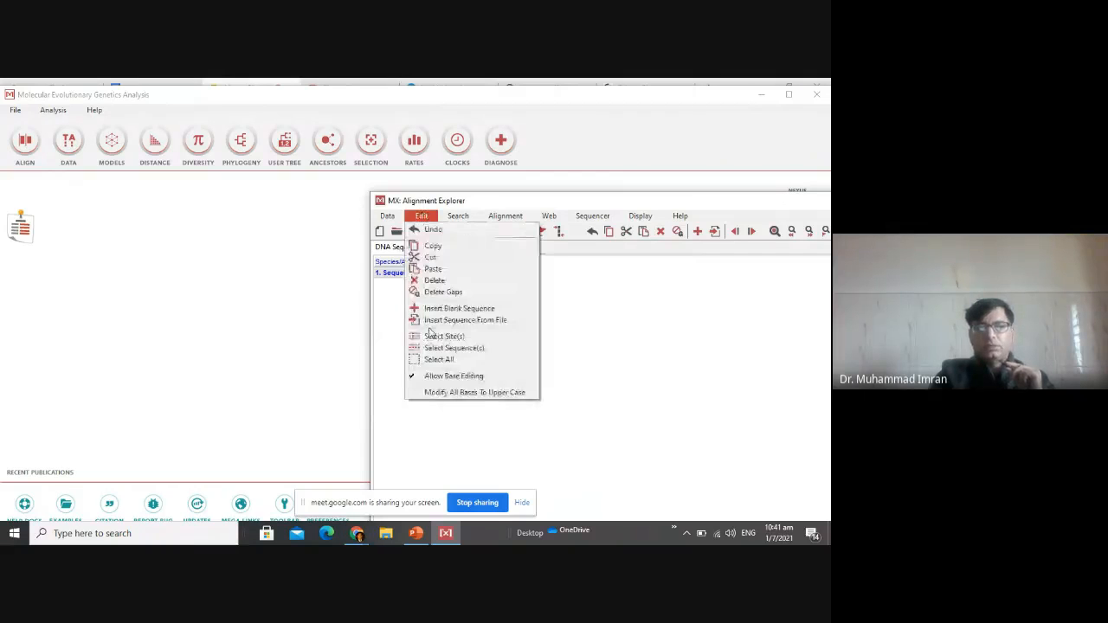
pyautogui.click(433, 322)
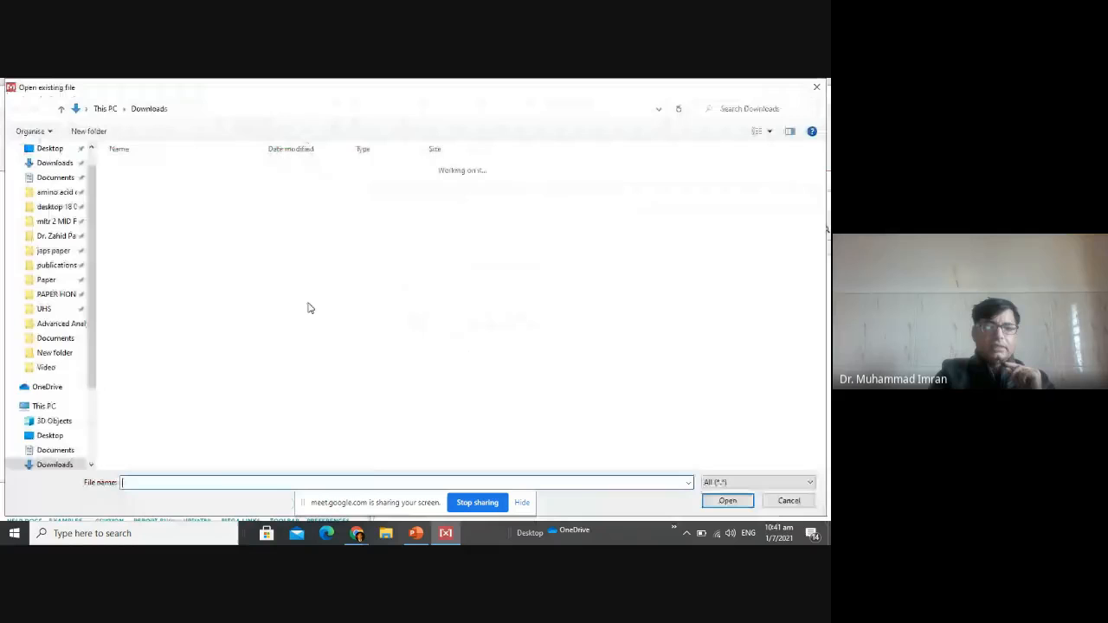
pyautogui.click(73, 166)
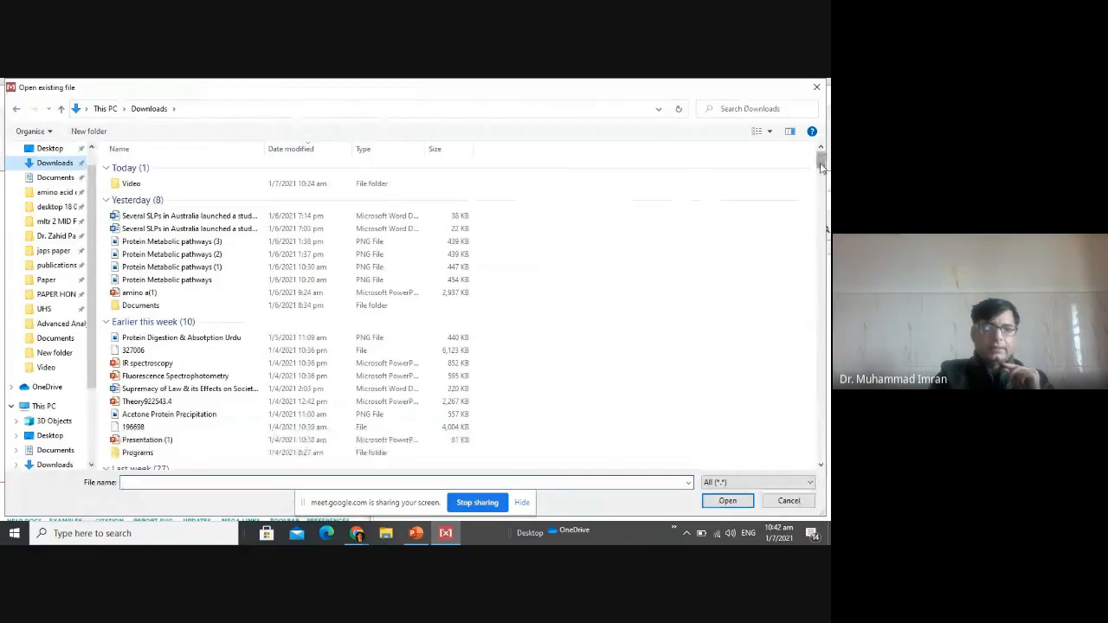
pyautogui.moveTo(822, 166); pyautogui.dragTo(824, 182)
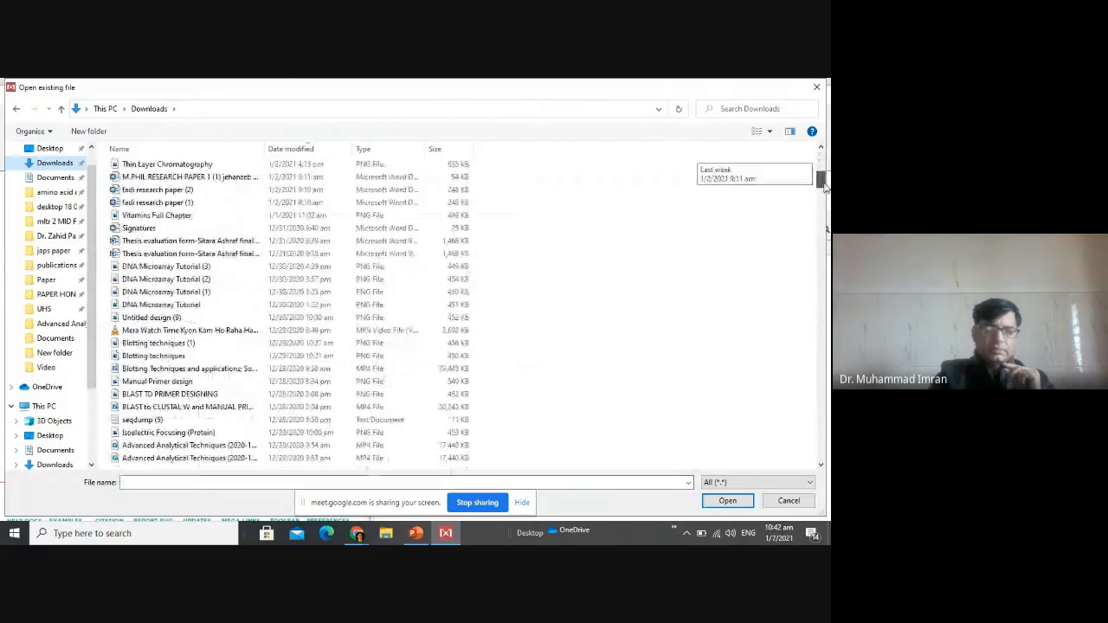
pyautogui.doubleClick(169, 420)
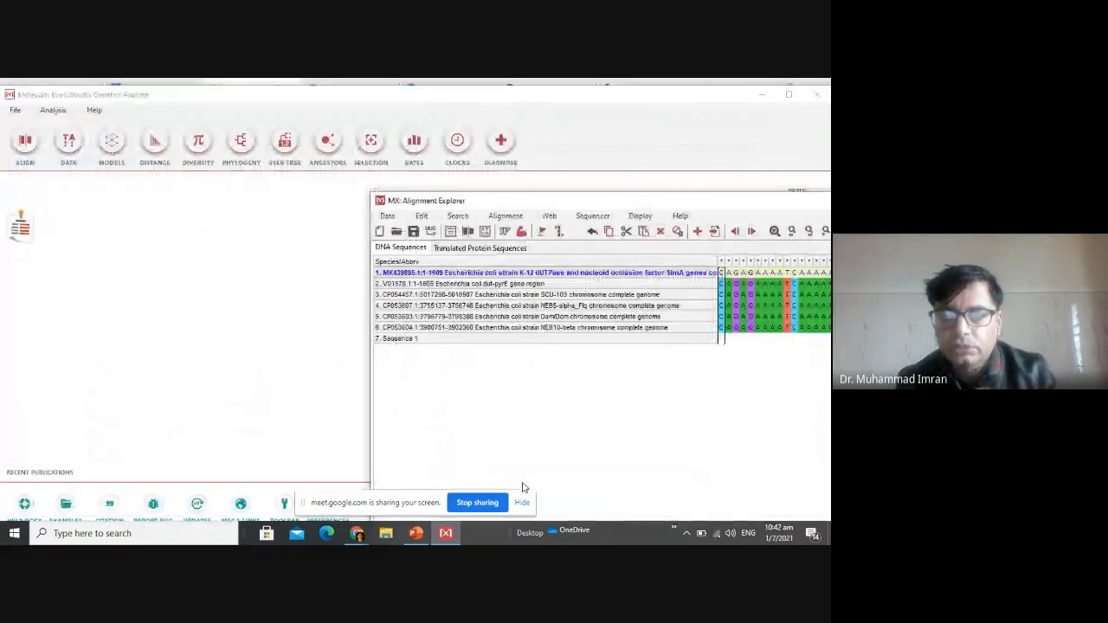
pyautogui.click(522, 503)
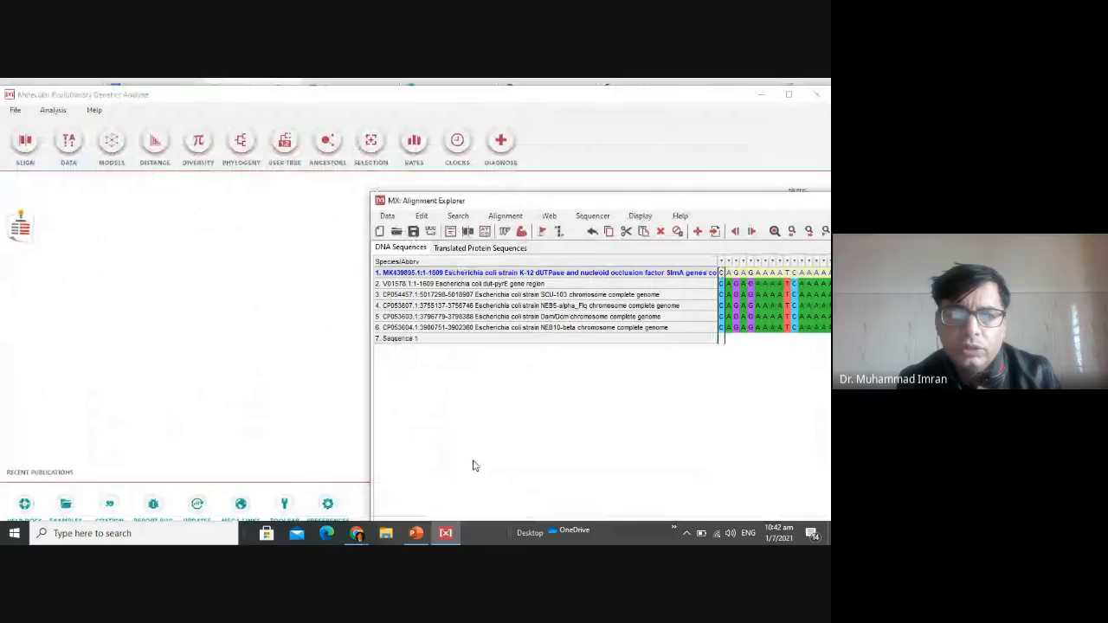
pyautogui.doubleClick(546, 201)
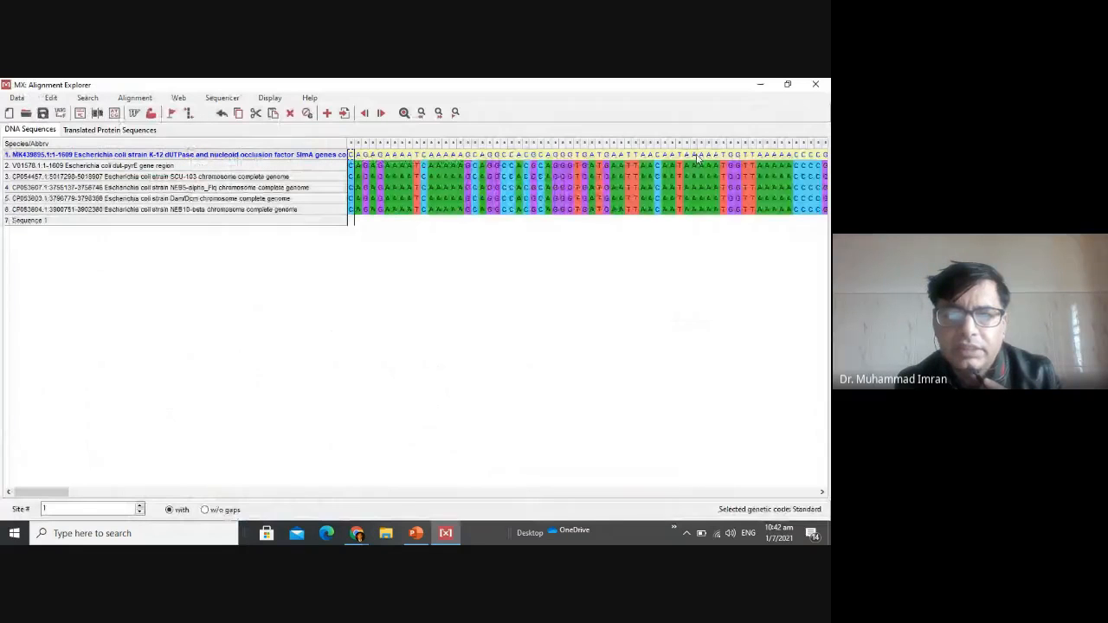
pyautogui.click(394, 166)
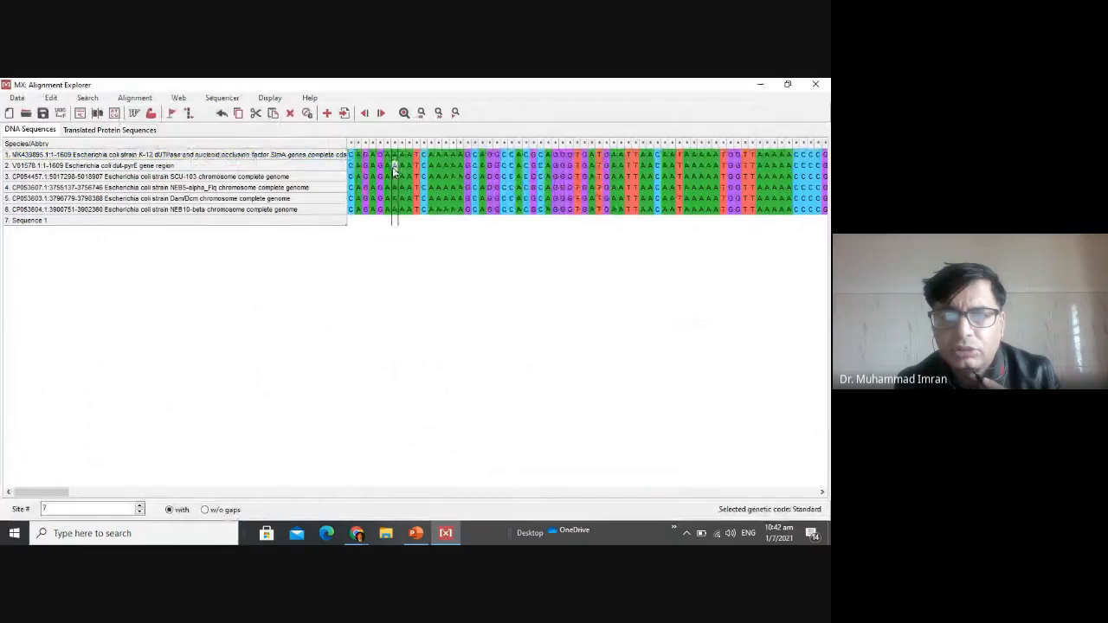
pyautogui.click(451, 166)
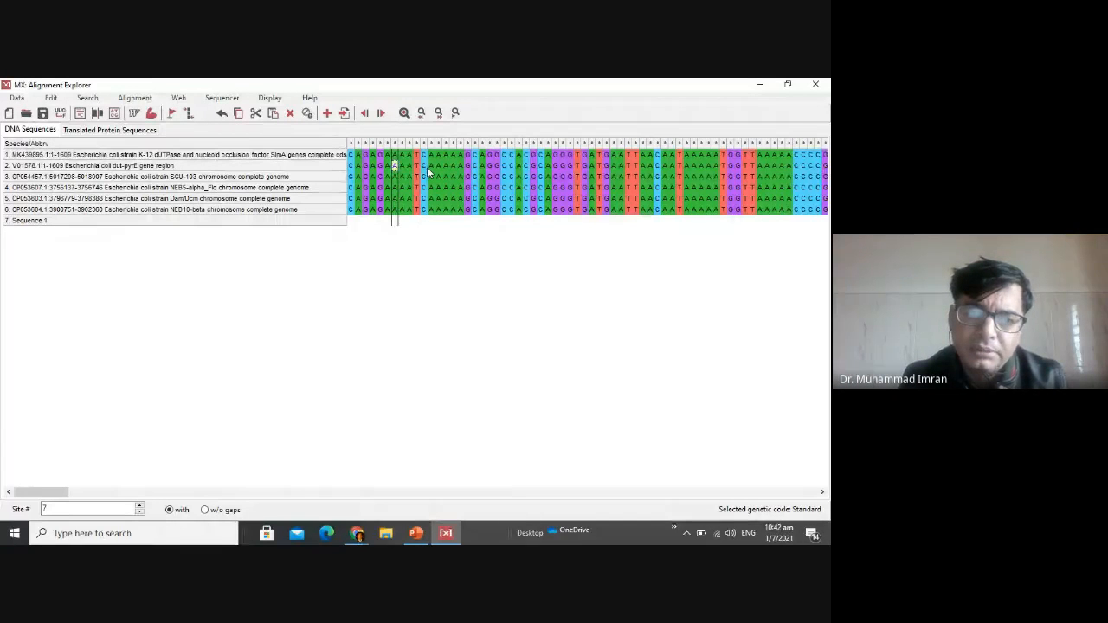
pyautogui.rightClick(350, 167)
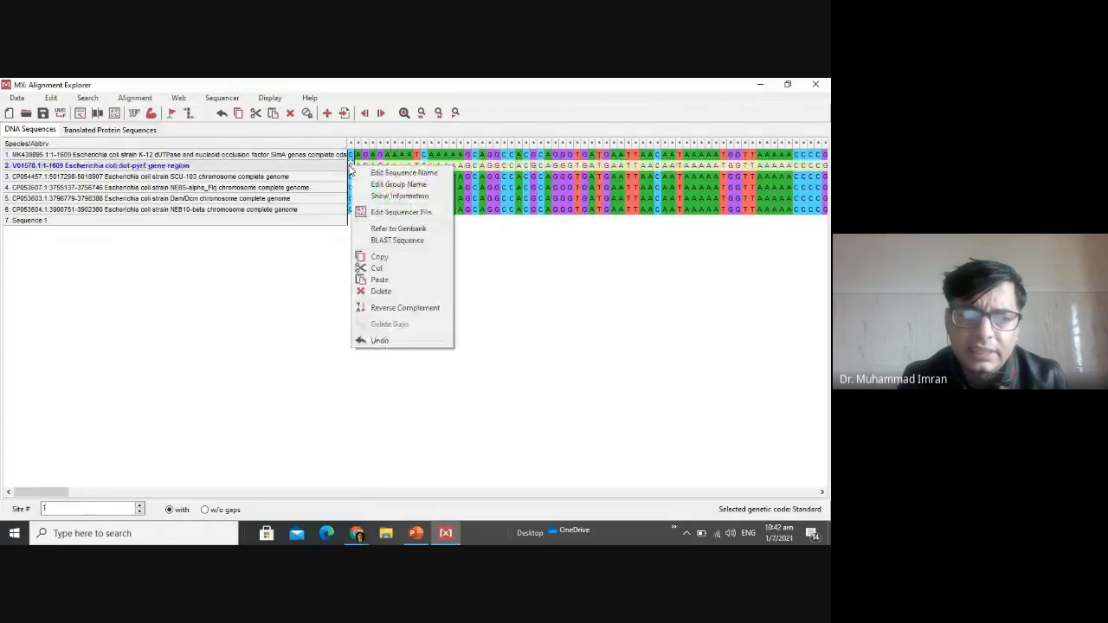
pyautogui.click(350, 168)
pyautogui.click(402, 165)
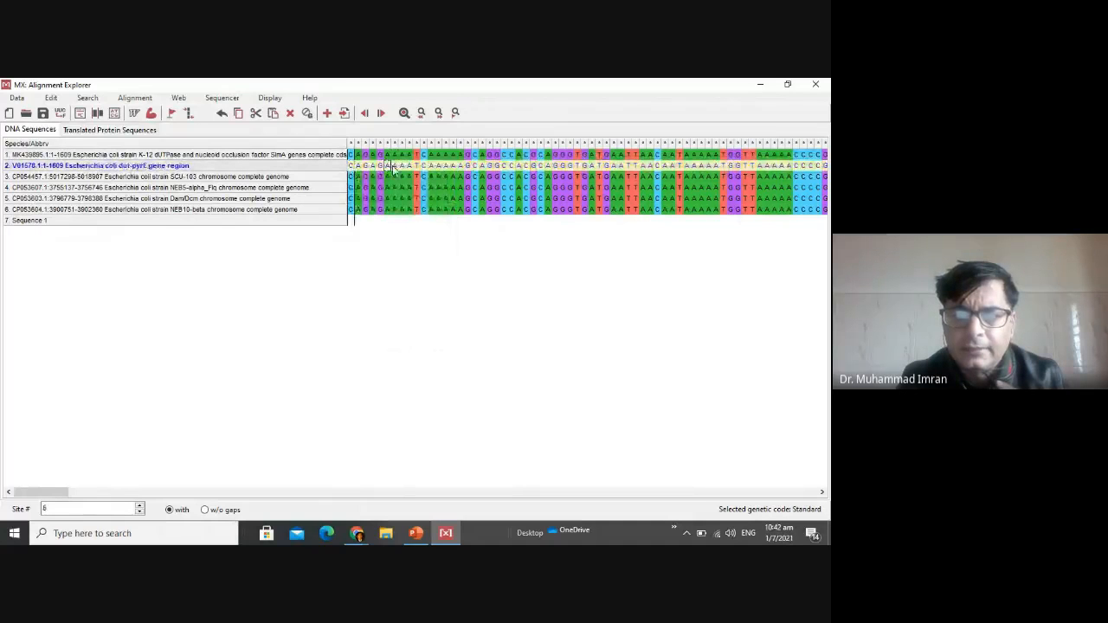
pyautogui.click(451, 167)
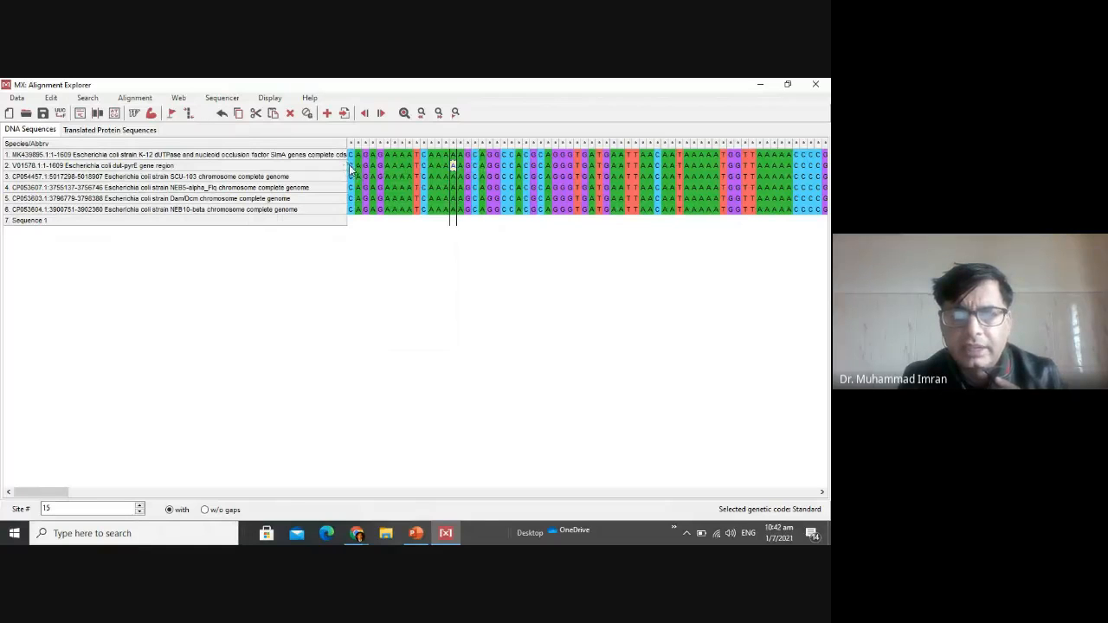
# Copy bases 1 to 290 of the second sequence, the Escherichia coli dut-pyrE gene region.
pyautogui.moveTo(350, 166)
pyautogui.mouseDown()
pyautogui.moveTo(825, 187)
pyautogui.moveTo(826, 173)
pyautogui.mouseUp()
pyautogui.moveTo(823, 216); pyautogui.dragTo(826, 177)
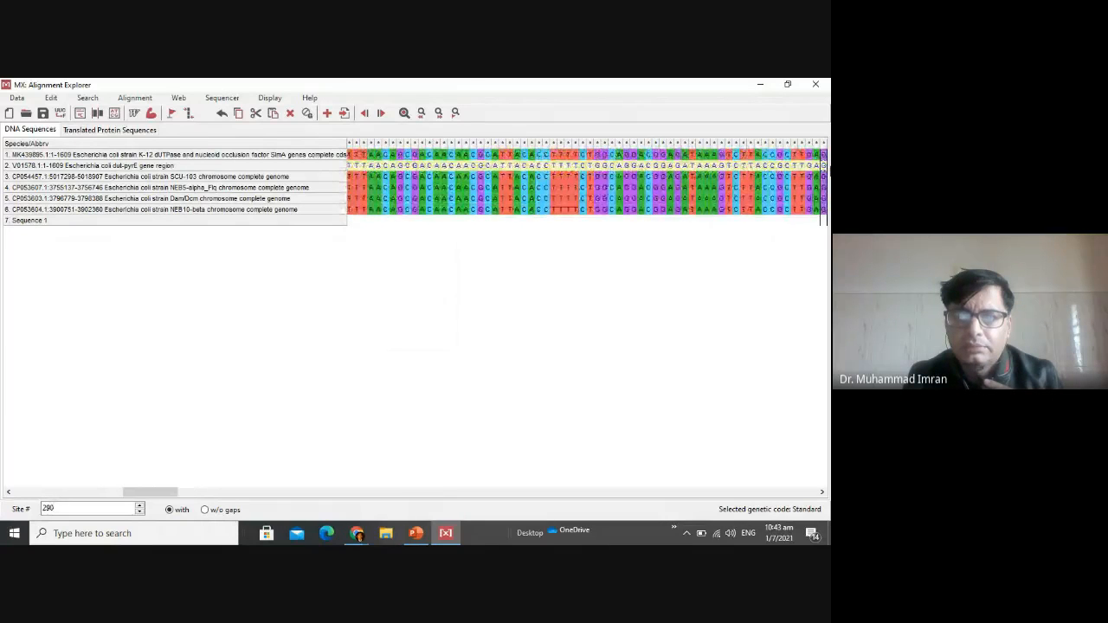
pyautogui.rightClick(619, 173)
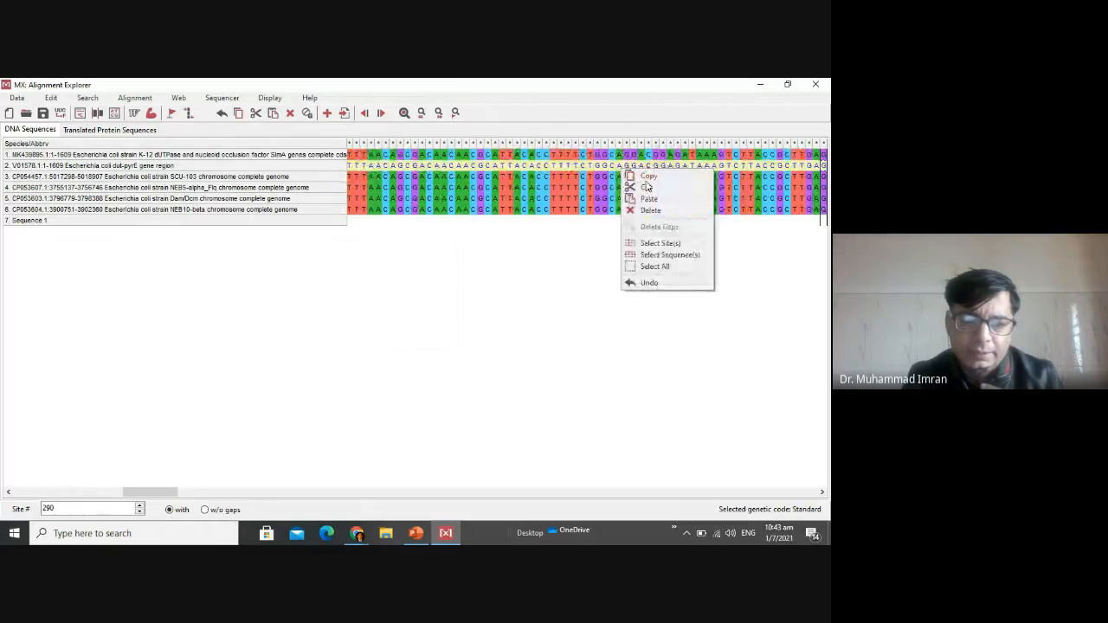
pyautogui.click(644, 185)
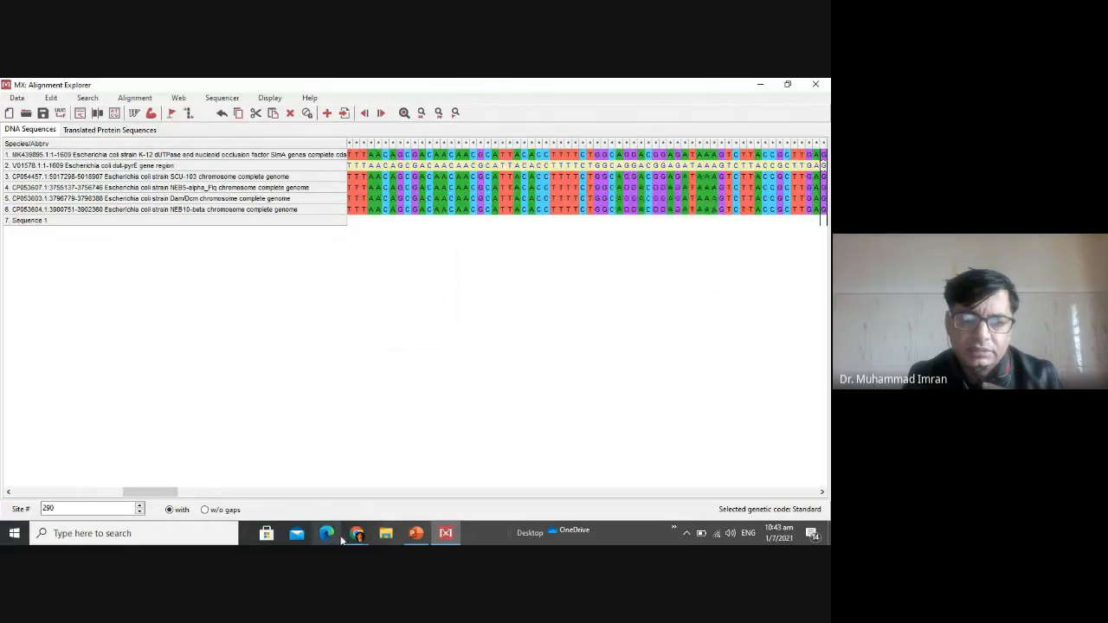
# Switch to Chrome and return from the old conversion output to the Readseq biosequence conversion form.
pyautogui.click(357, 533)
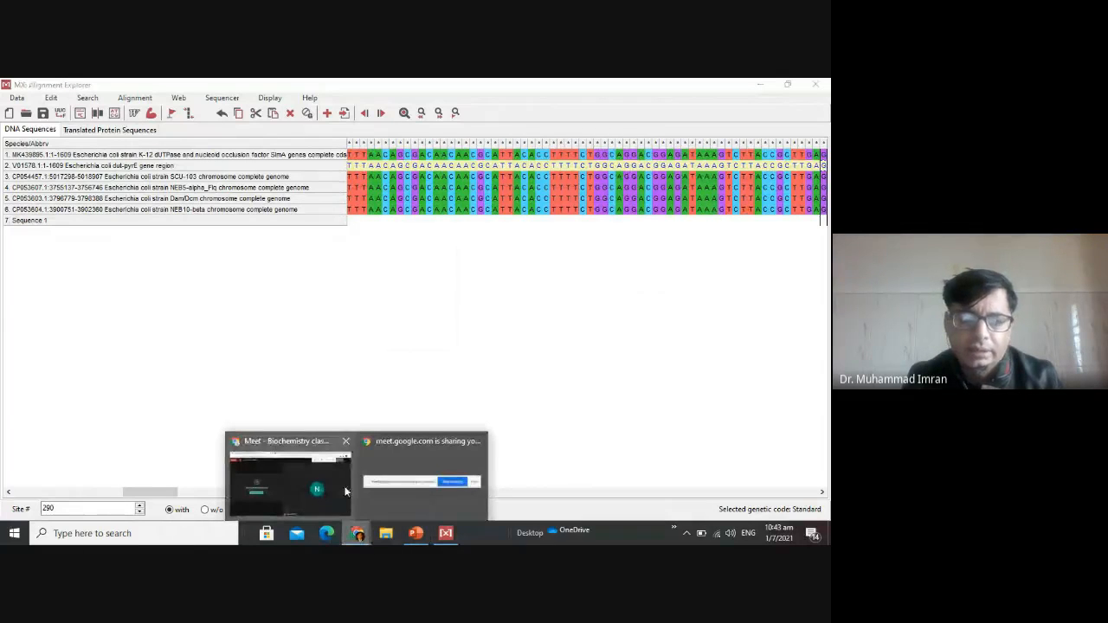
pyautogui.moveTo(344, 492)
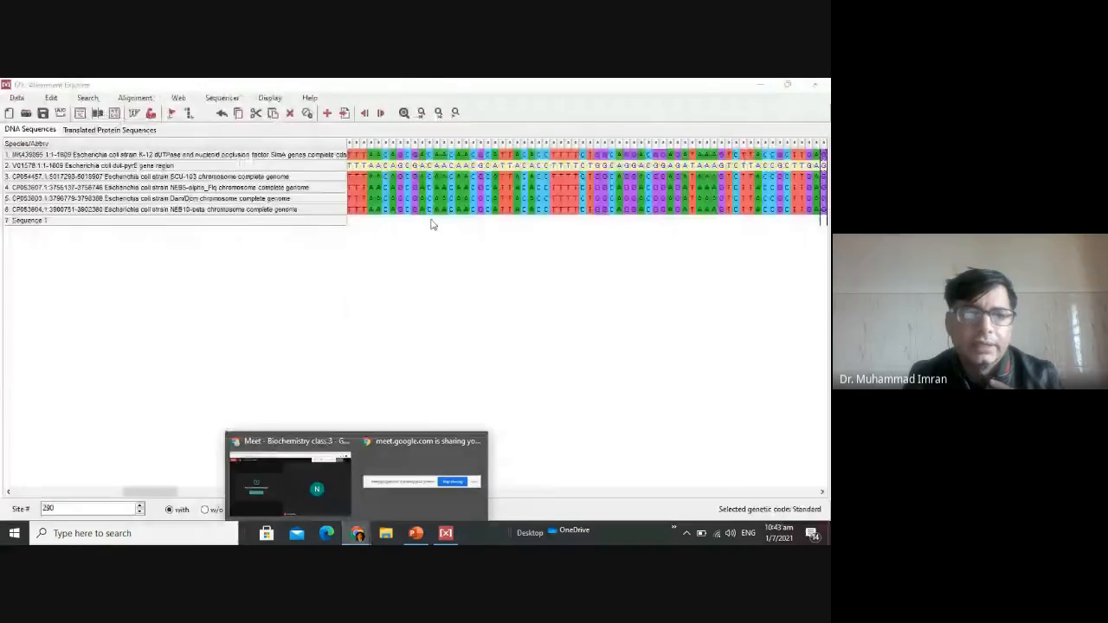
pyautogui.click(416, 81)
pyautogui.click(522, 84)
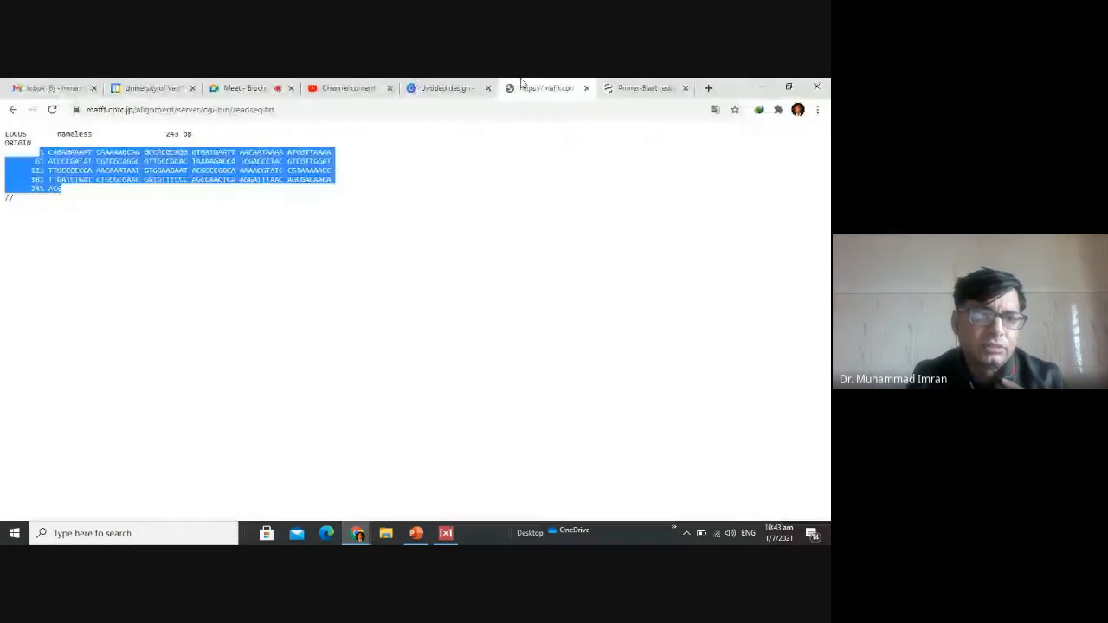
pyautogui.click(12, 110)
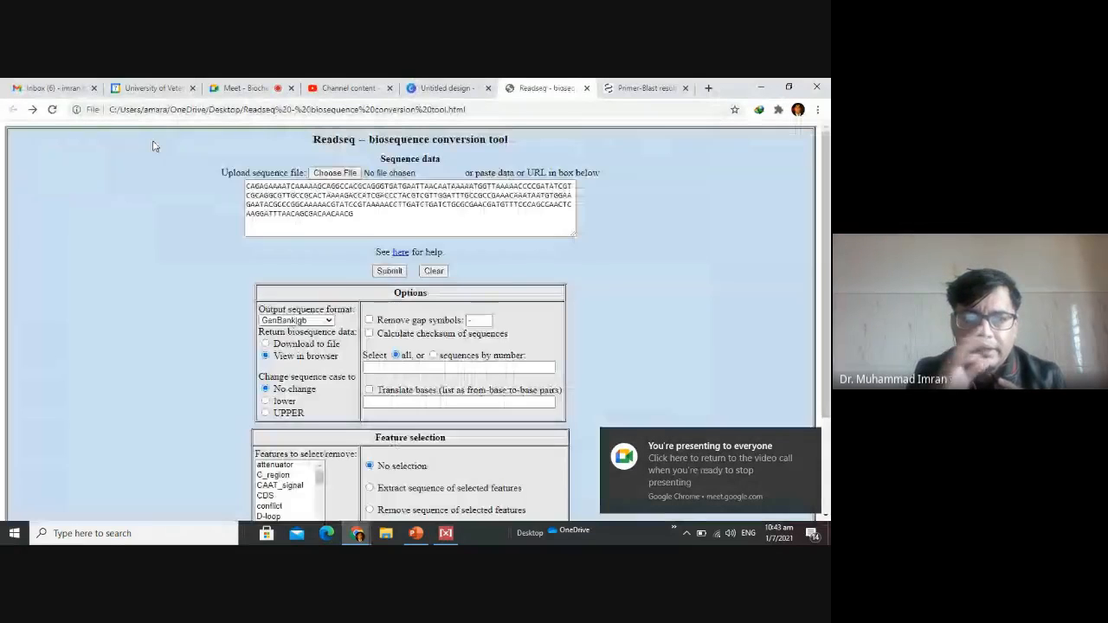
# Replace the old sequence data in Readseq with the copied bases and submit them for GenBank-format conversion.
pyautogui.click(463, 234)
pyautogui.hotkey('ctrl', 'a')
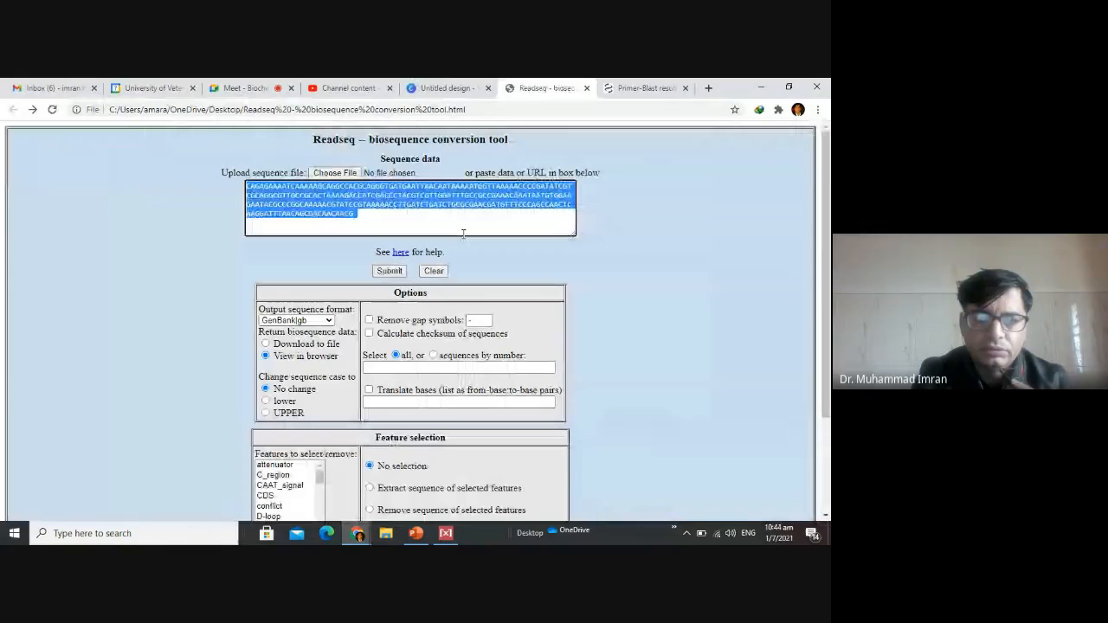
pyautogui.press('BackSpace')
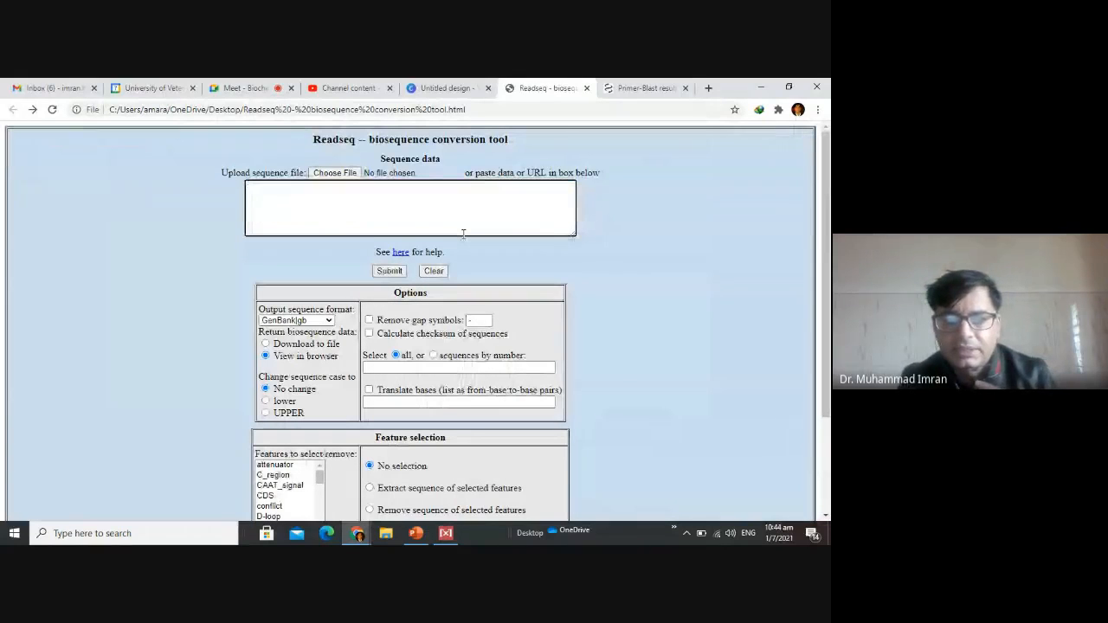
pyautogui.hotkey('ctrl', 'v')
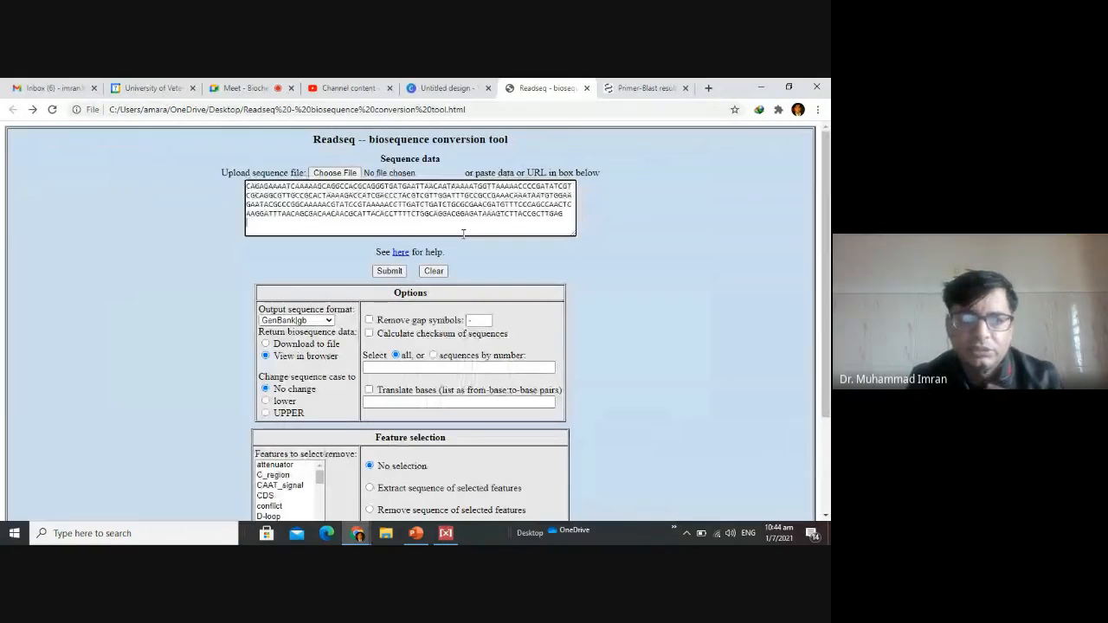
pyautogui.click(386, 273)
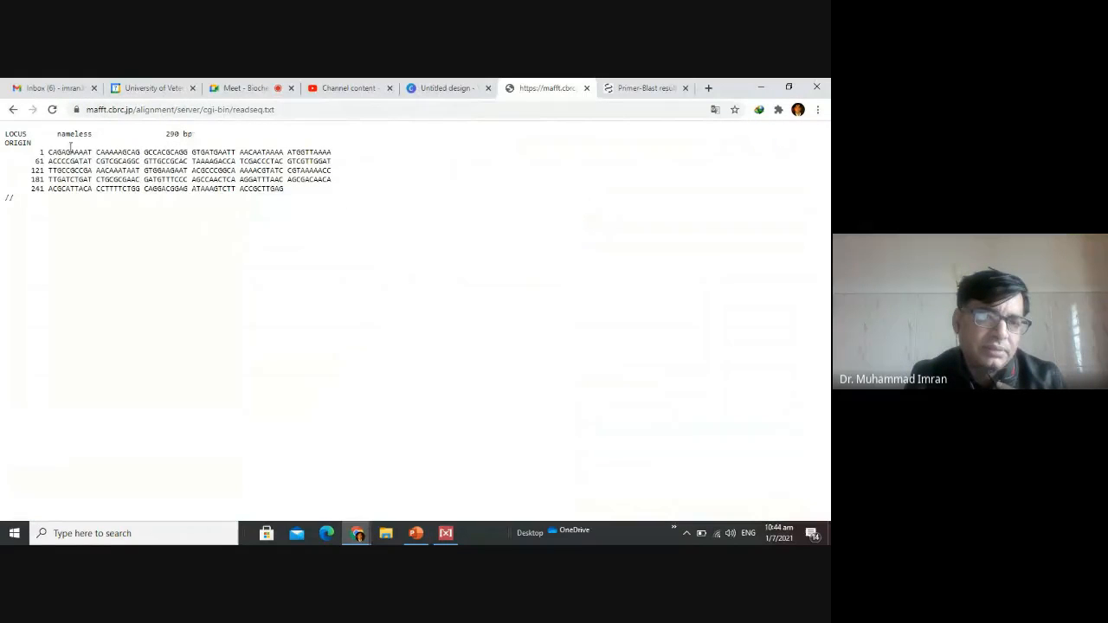
# Copy the numbered sequence lines from the Readseq output, including the closing // line.
pyautogui.moveTo(36, 153); pyautogui.dragTo(306, 203)
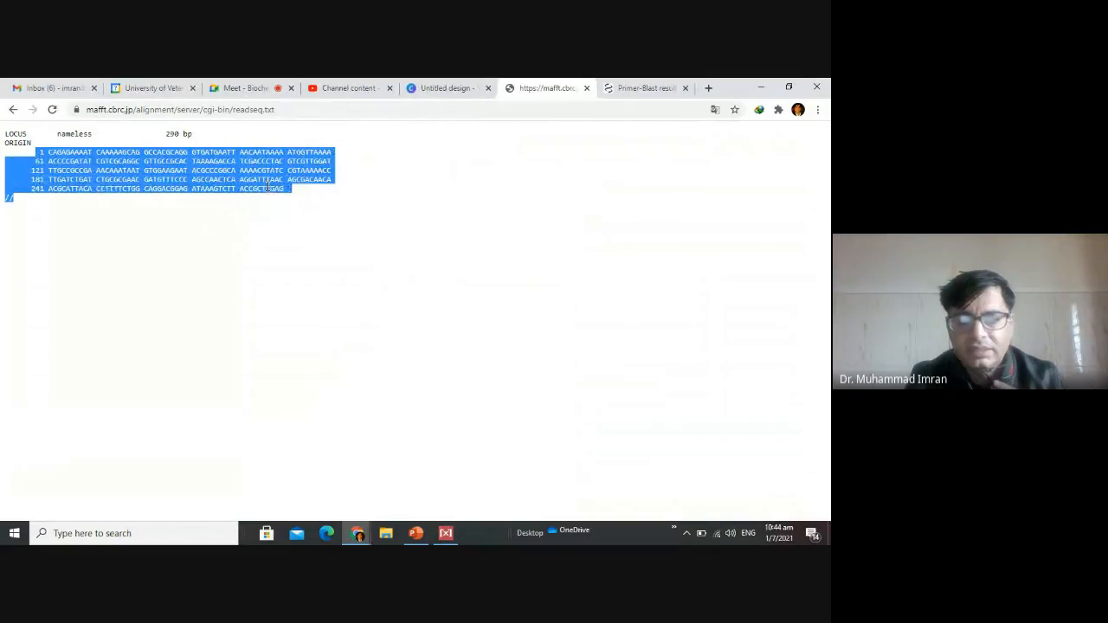
pyautogui.rightClick(269, 189)
pyautogui.click(293, 198)
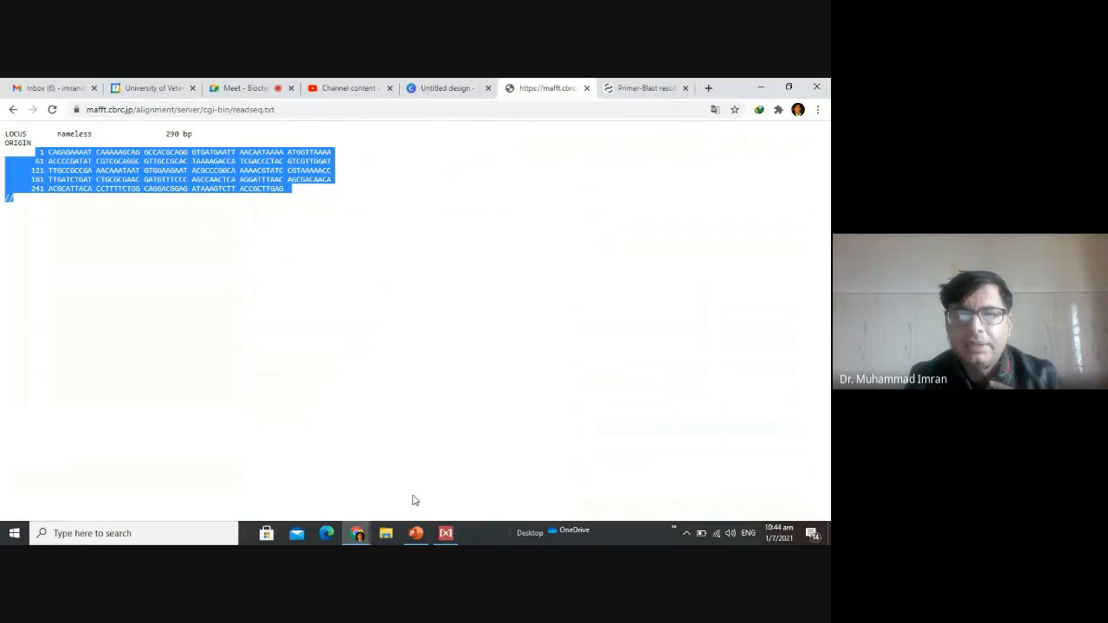
# Find NCBI Primer-BLAST with a web search for "primer blast", open its form and paste the converted sequence as the PCR template.
pyautogui.click(645, 87)
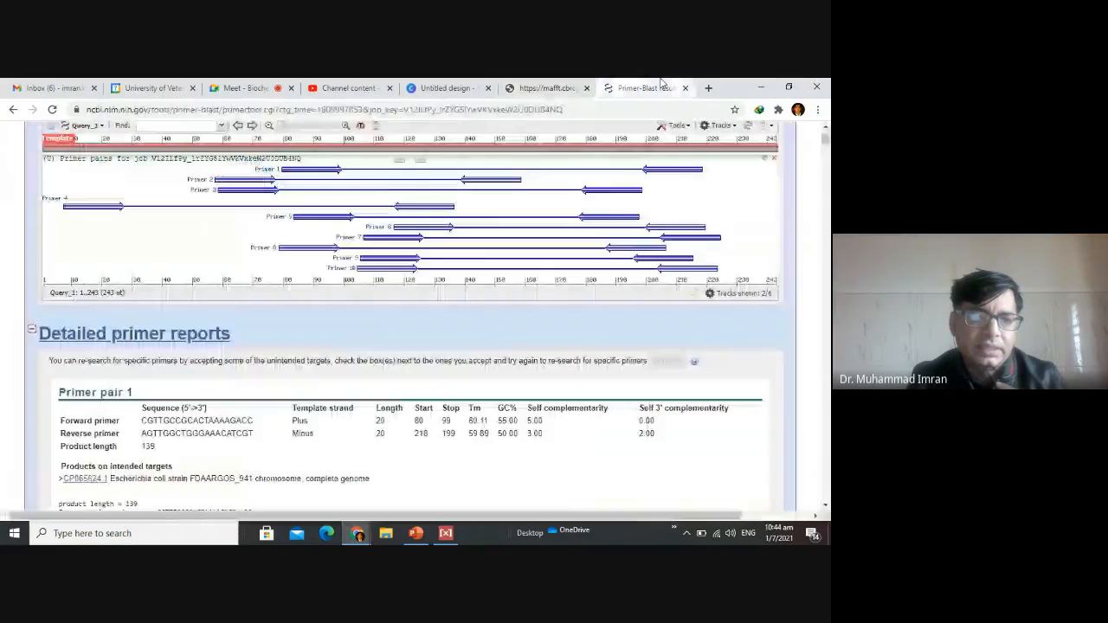
pyautogui.click(13, 110)
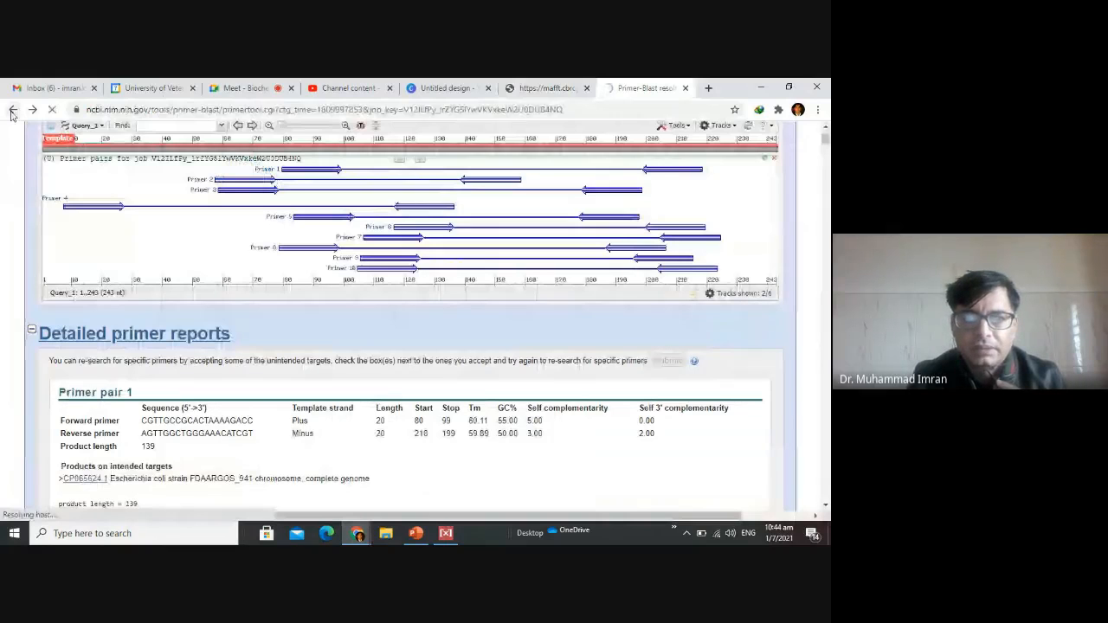
pyautogui.click(513, 110)
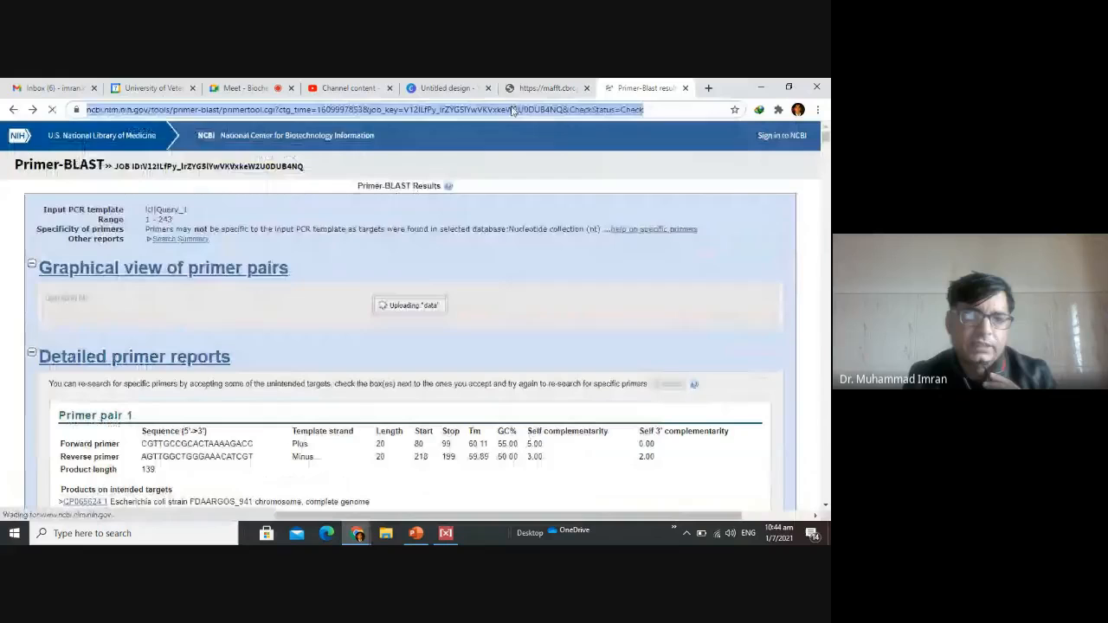
pyautogui.write('prim')
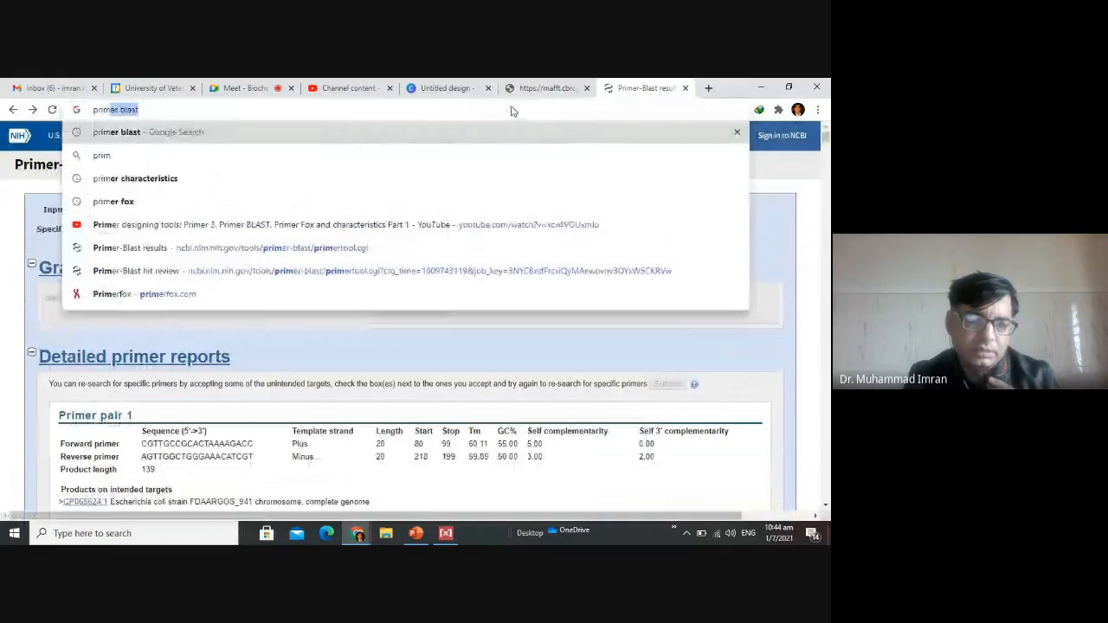
pyautogui.press('Return')
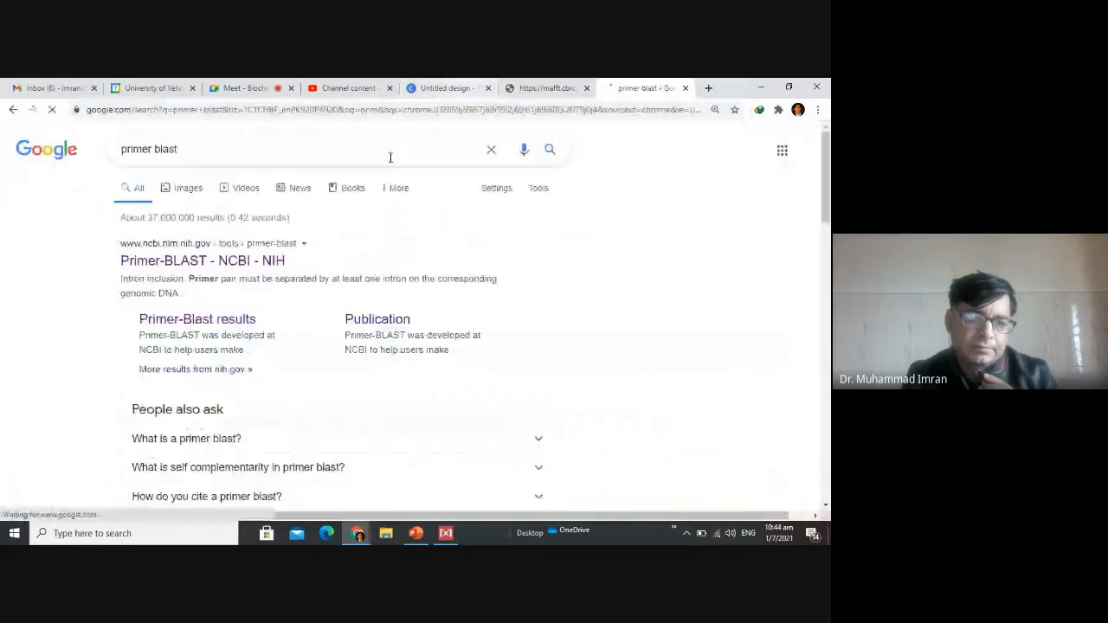
pyautogui.click(199, 262)
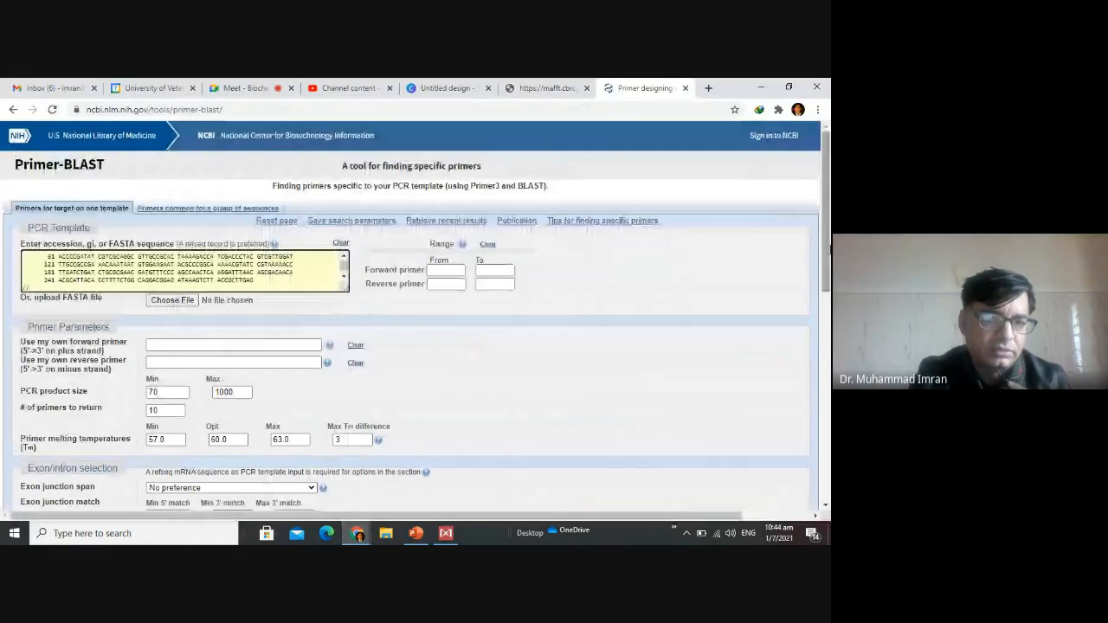
# Clear both the maximum and minimum PCR product size limits in the primer parameters.
pyautogui.moveTo(828, 249); pyautogui.dragTo(829, 316)
pyautogui.click(237, 231)
pyautogui.press('BackSpace')
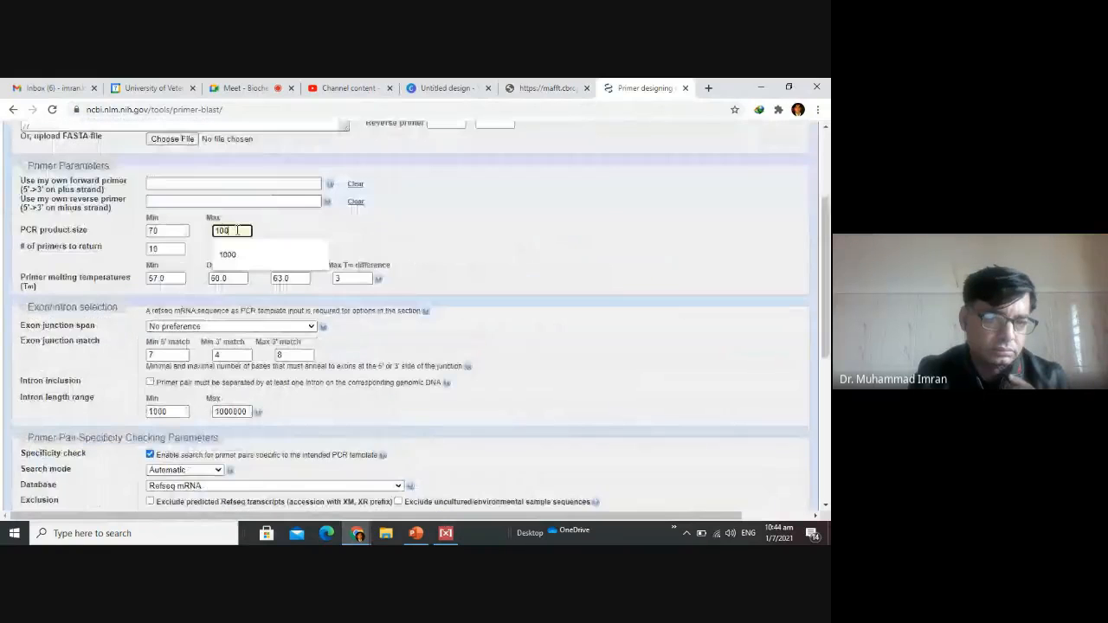
pyautogui.press('BackSpace')
pyautogui.press('BackSpace')
pyautogui.press('BackSpace')
pyautogui.hotkey('shift', 'Tab')
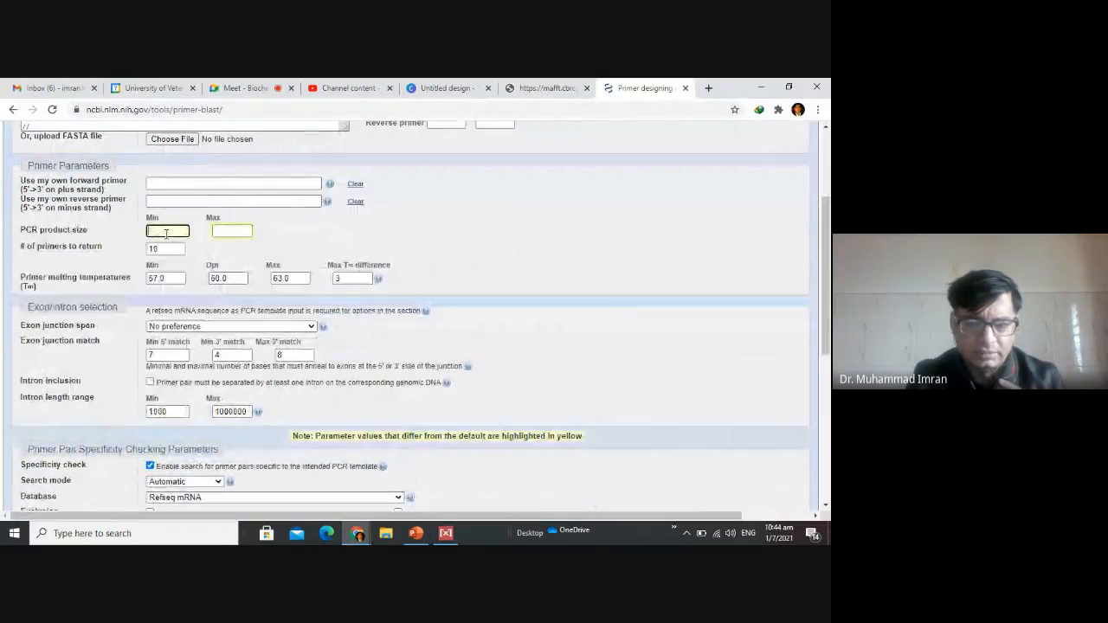
pyautogui.press('BackSpace')
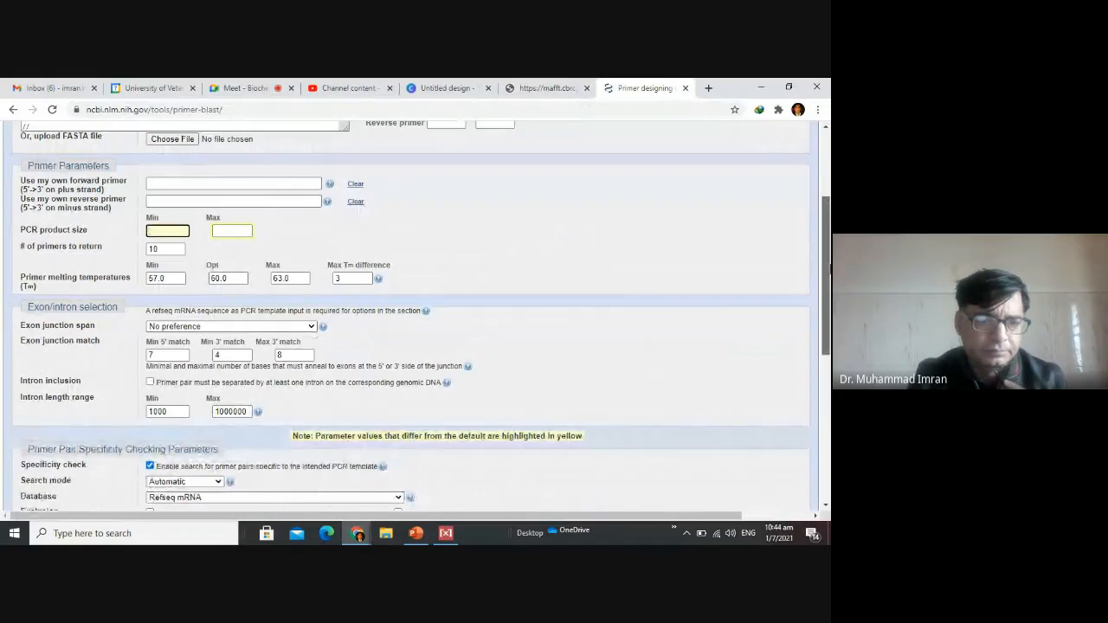
# Set the specificity-check database to nr and leave the organism restriction empty.
pyautogui.moveTo(828, 268); pyautogui.dragTo(828, 358)
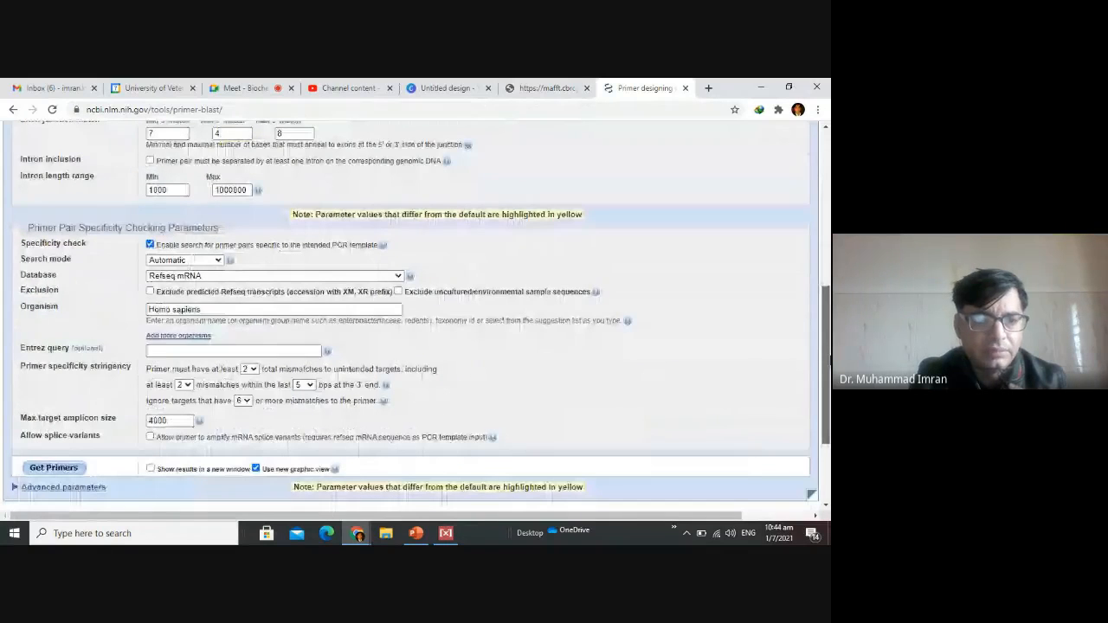
pyautogui.scroll(-1, 198, 274)
pyautogui.click(197, 234)
pyautogui.click(197, 274)
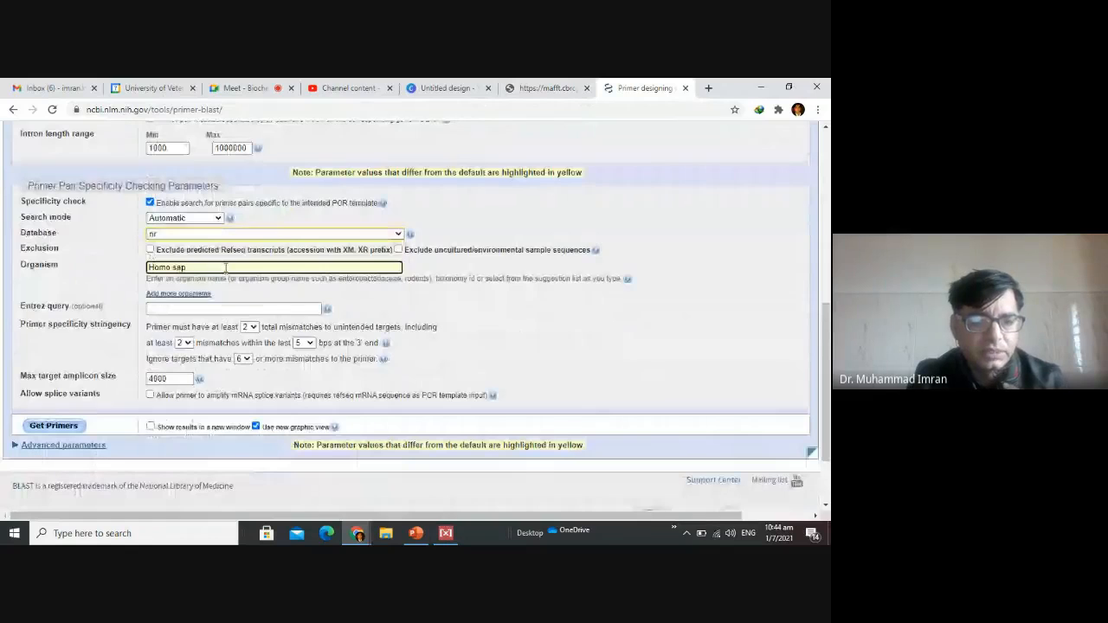
# Shorten the maximum target amplicon size, submit the form to get primers, and check the job's status.
pyautogui.click(178, 378)
pyautogui.press('BackSpace')
pyautogui.press('BackSpace')
pyautogui.press('BackSpace')
pyautogui.press('BackSpace')
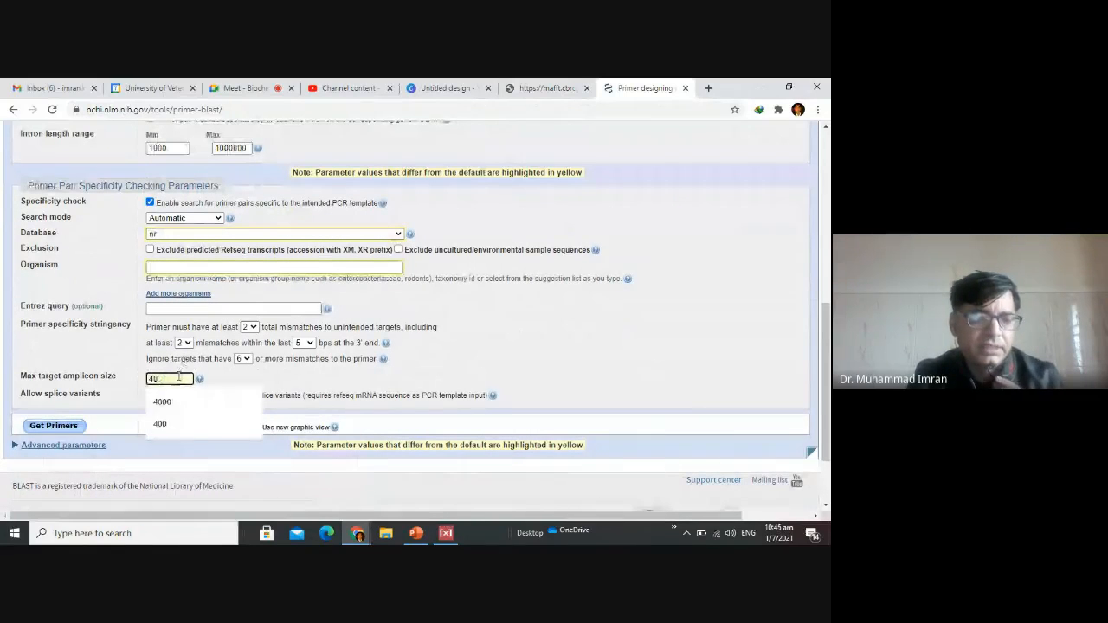
pyautogui.click(71, 426)
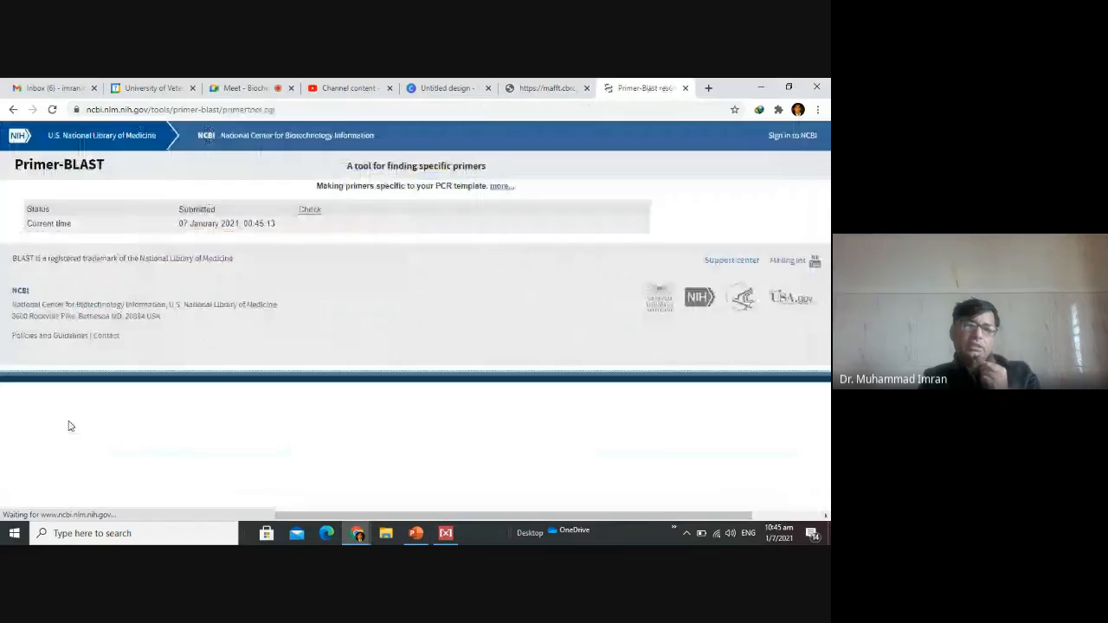
pyautogui.click(309, 210)
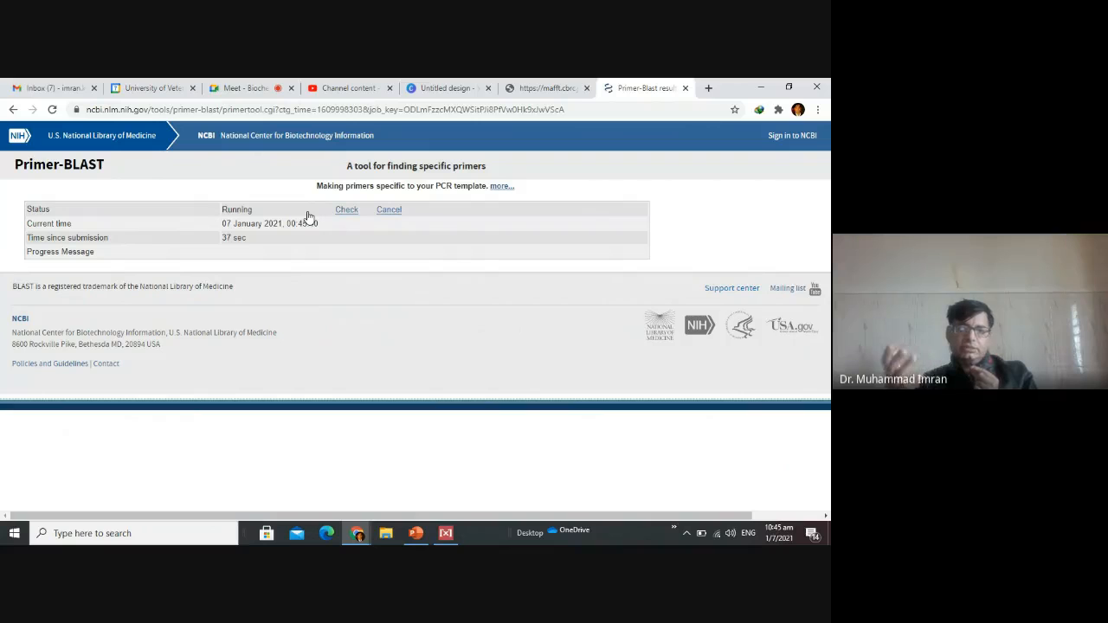
# Search the web for "oligocalculator" in a separate browser page and open the OligoCalc oligonucleotide properties calculator from the results.
pyautogui.click(709, 88)
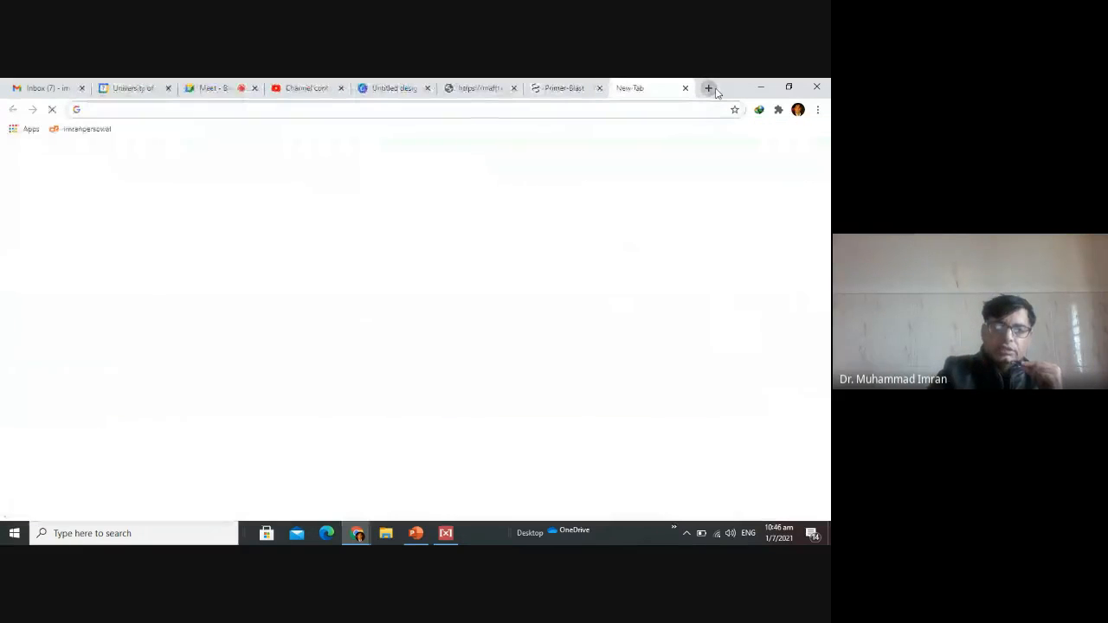
pyautogui.write('oli')
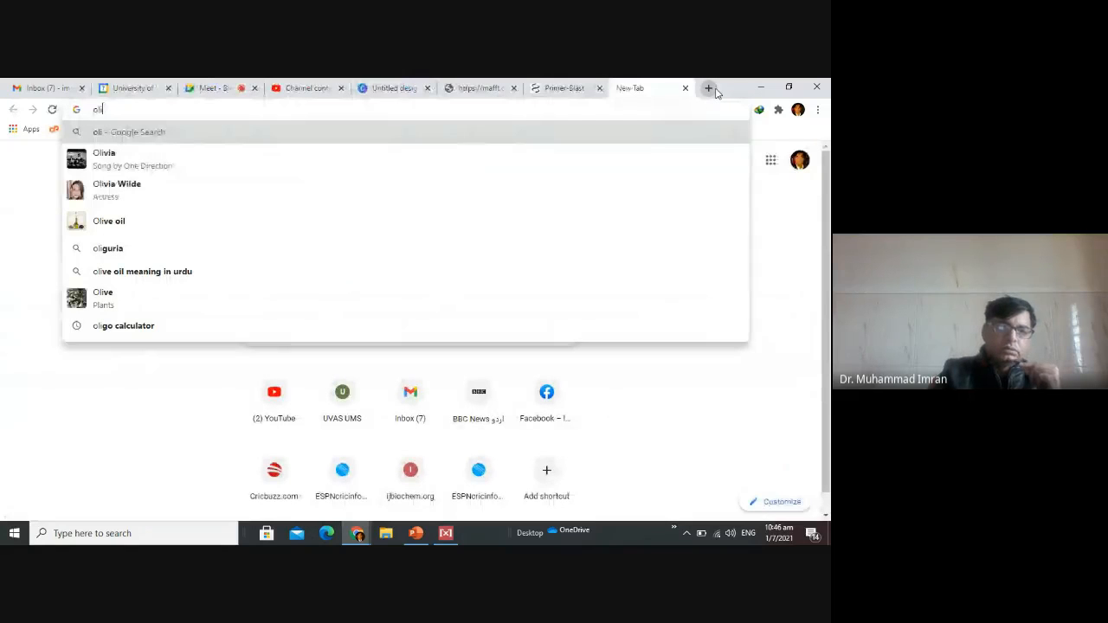
pyautogui.write('go')
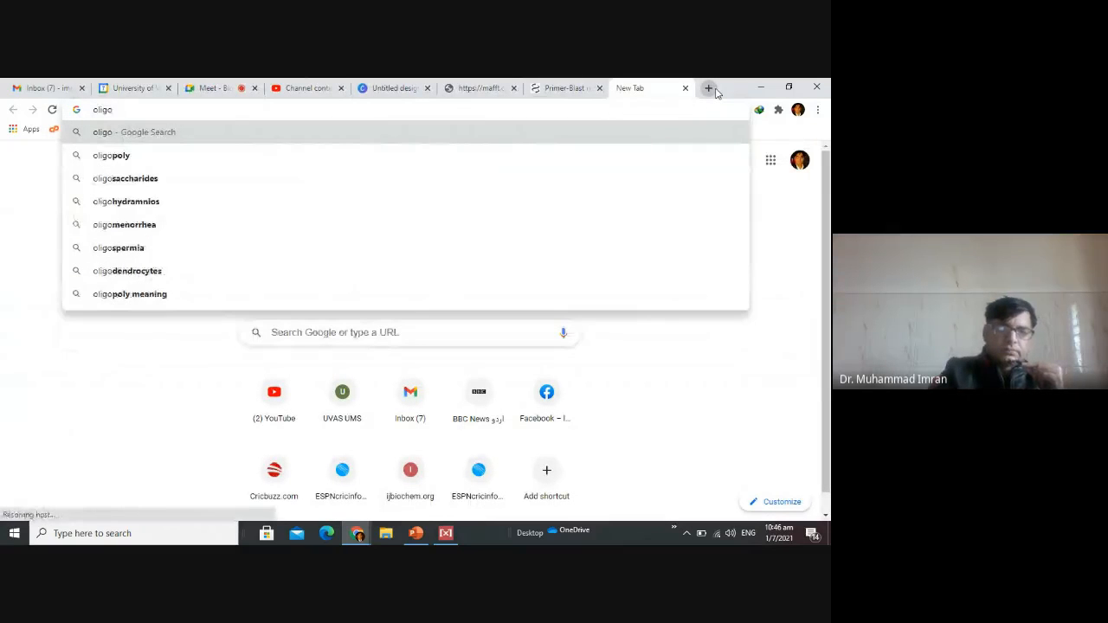
pyautogui.write('ca')
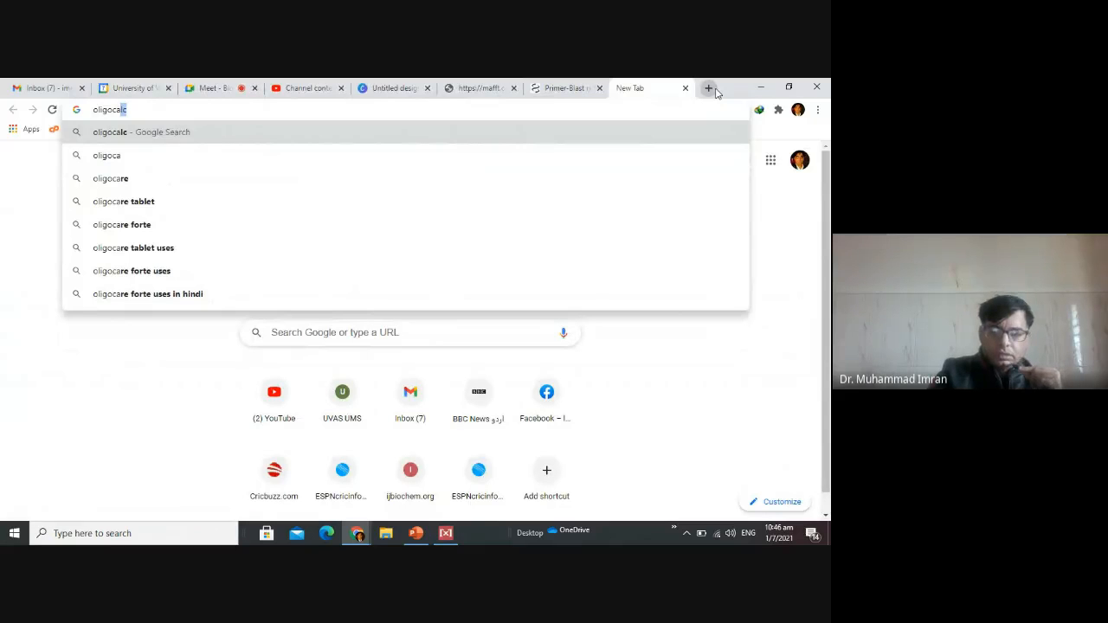
pyautogui.write('l')
pyautogui.press('BackSpace')
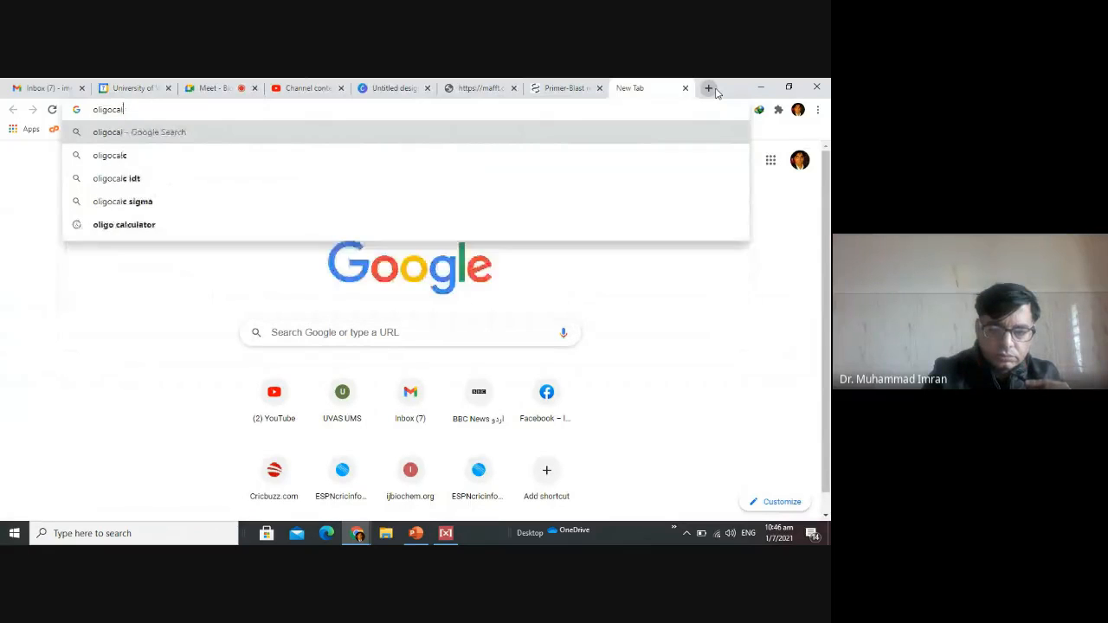
pyautogui.write('cula')
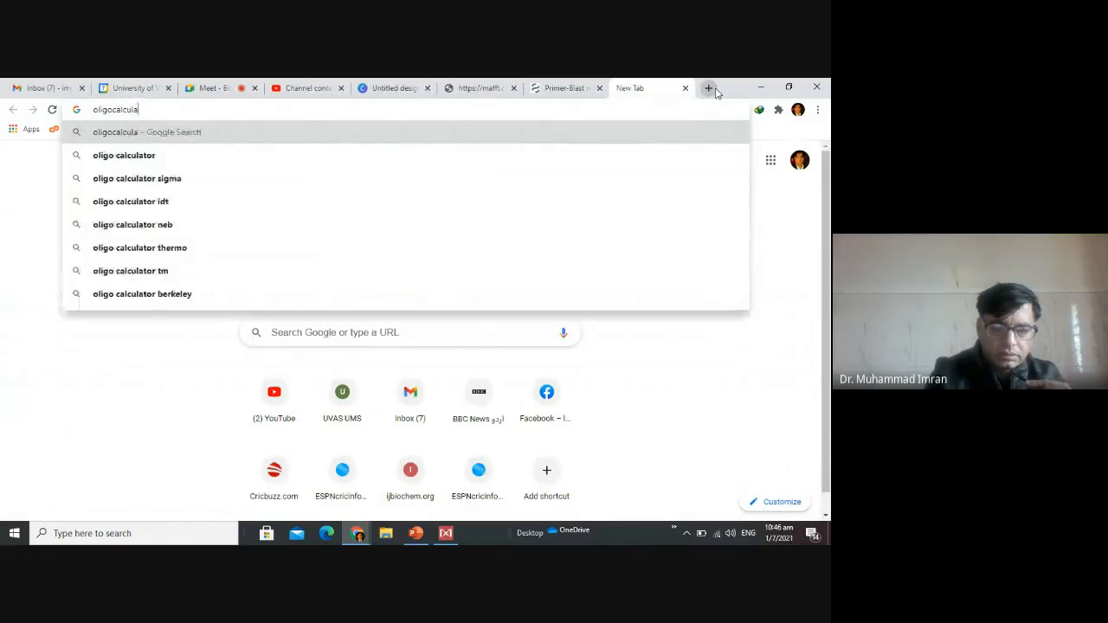
pyautogui.write('tor')
pyautogui.press('Return')
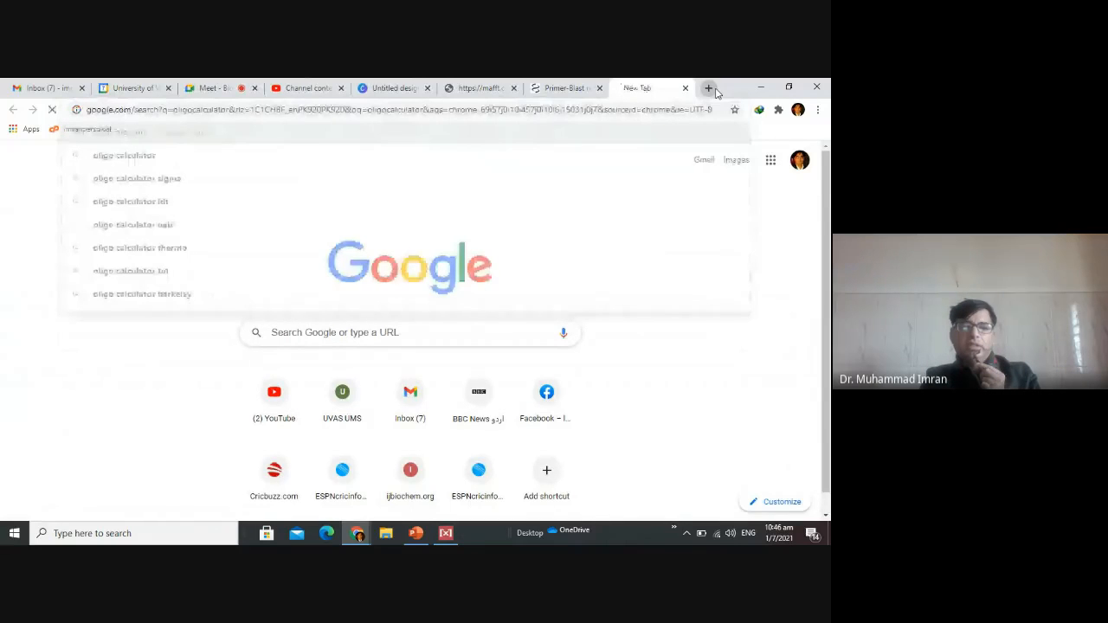
pyautogui.click(304, 258)
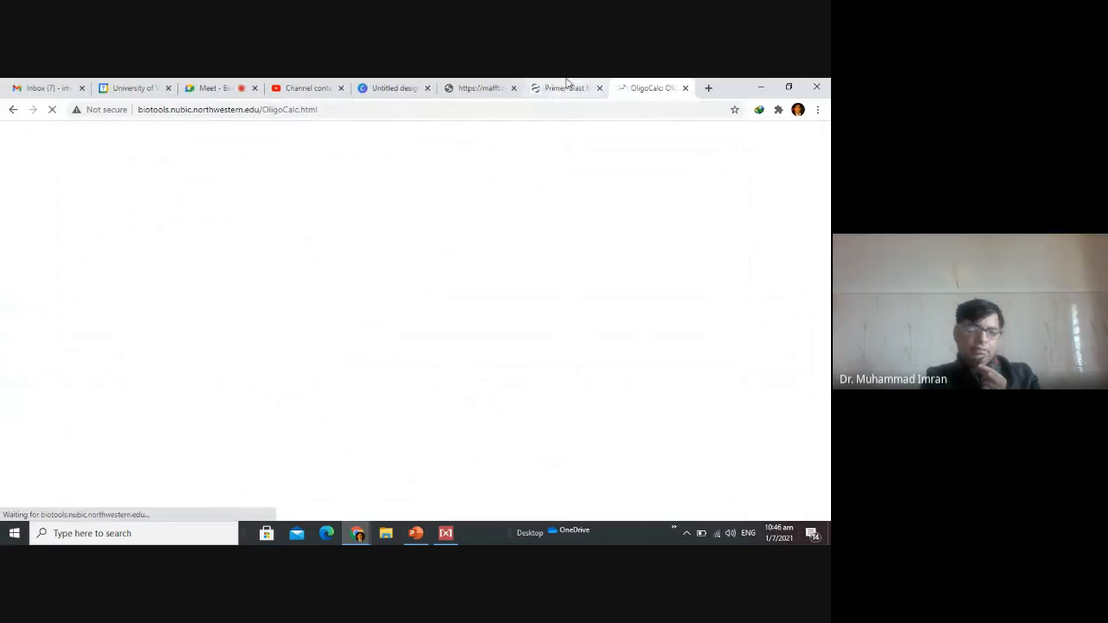
# Return to Primer-BLAST, accept all the listed similar E. coli sequences as intended targets, and submit the selection.
pyautogui.click(567, 87)
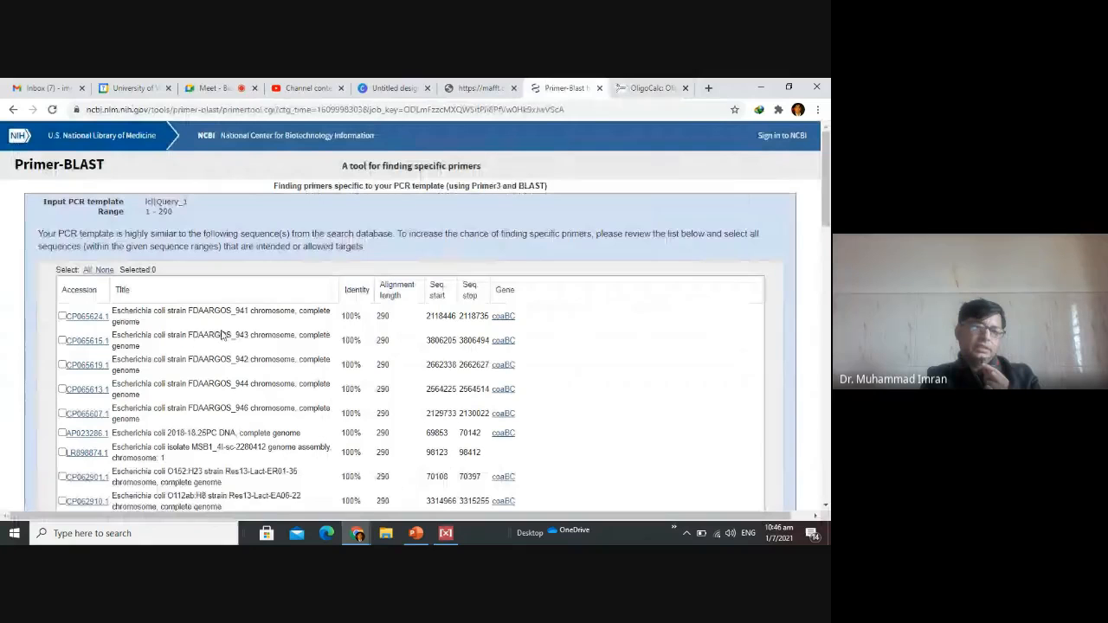
pyautogui.click(87, 270)
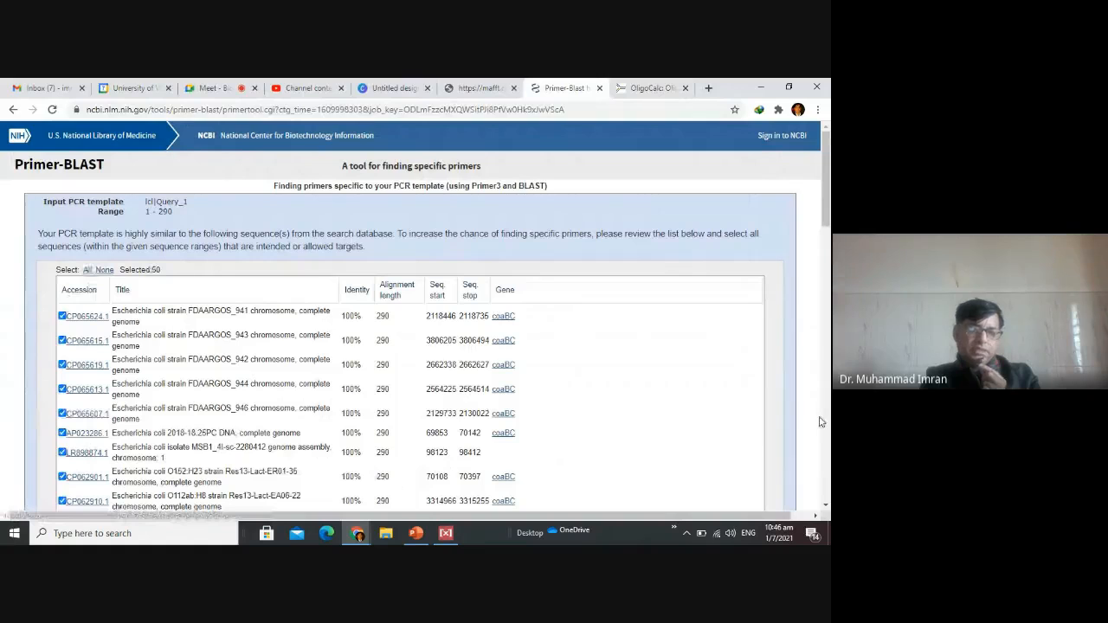
pyautogui.scroll(-8, 820, 422)
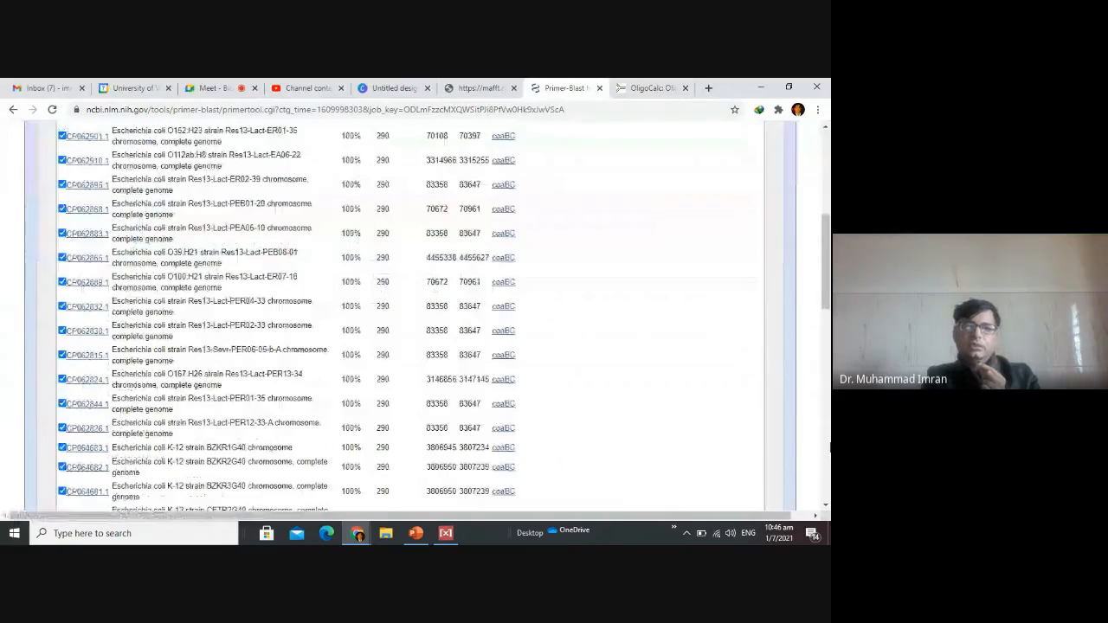
pyautogui.scroll(-10, 389, 316)
pyautogui.click(83, 438)
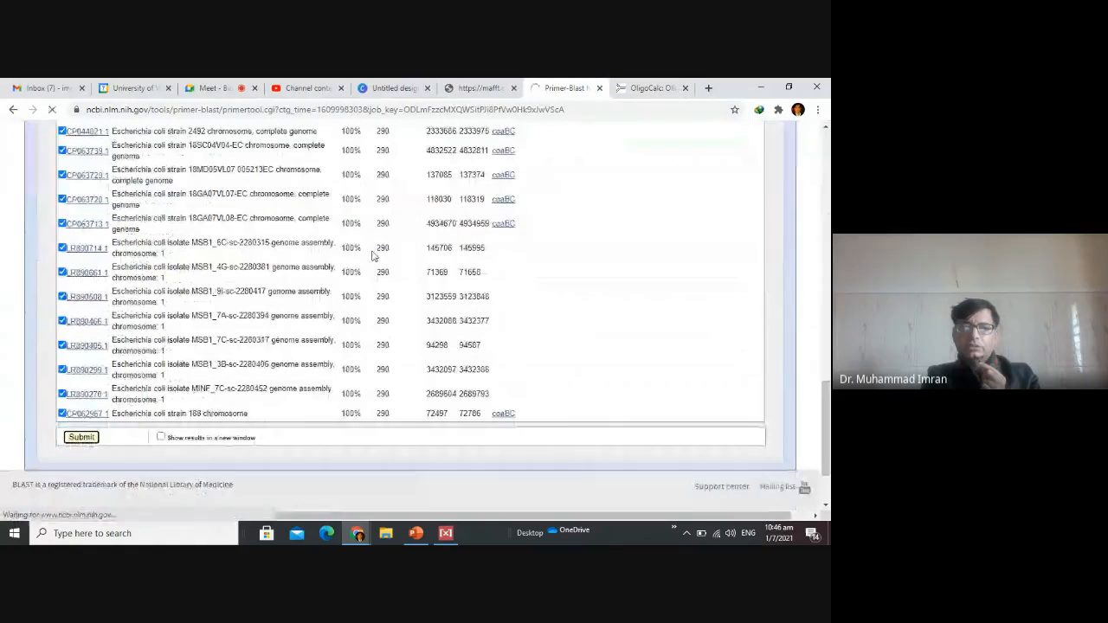
# Check the status of the submitted Primer-BLAST job repeatedly and look over the empty OligoCalc form while it runs.
pyautogui.click(652, 83)
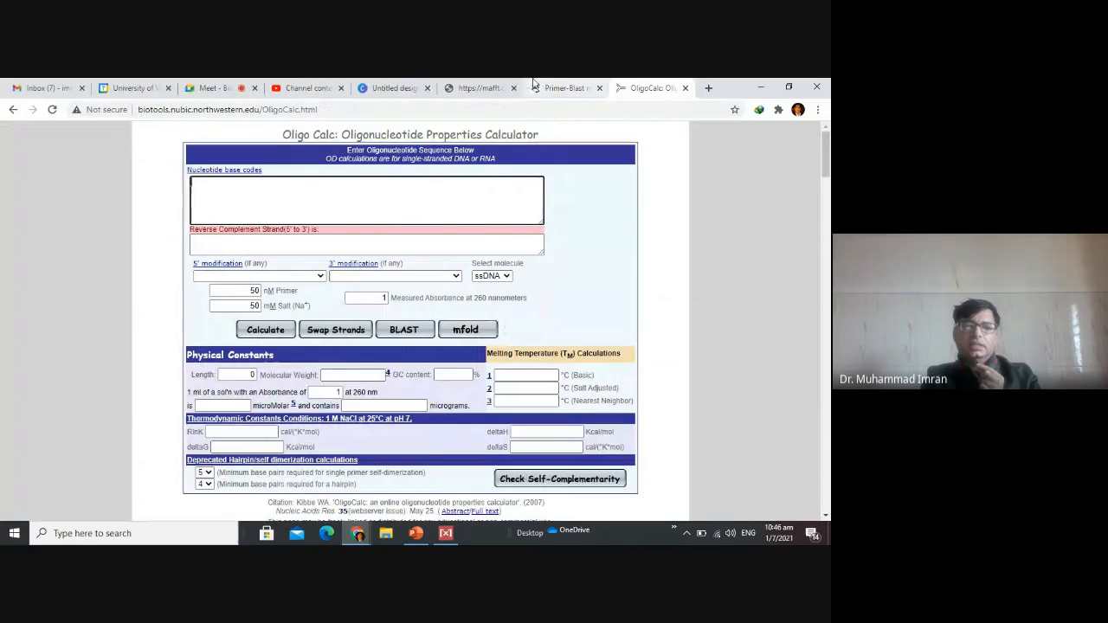
pyautogui.click(564, 86)
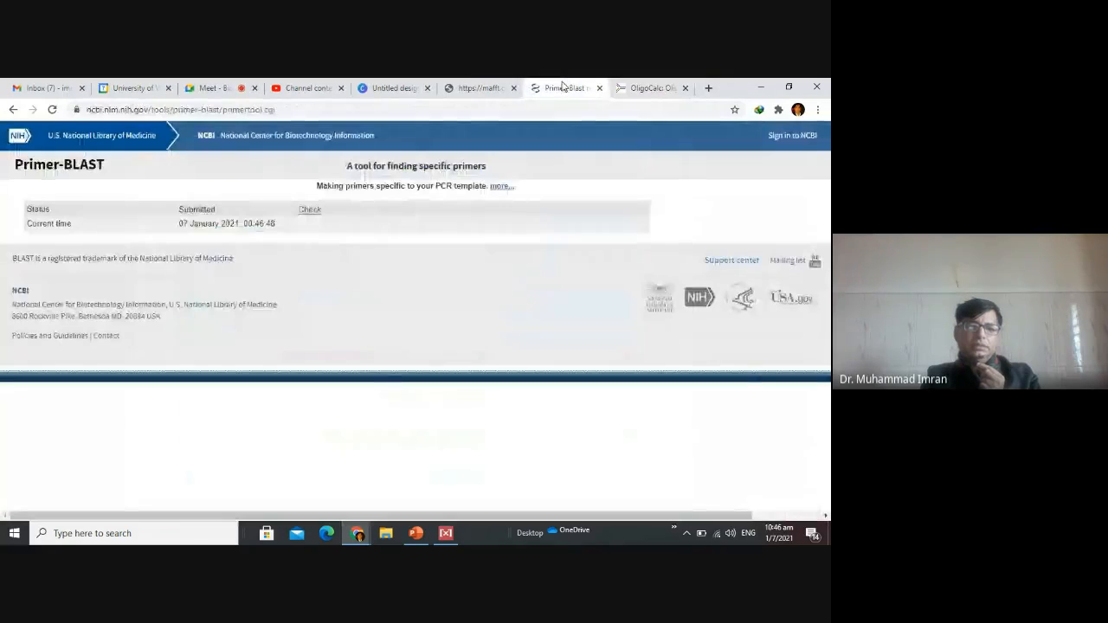
pyautogui.click(309, 211)
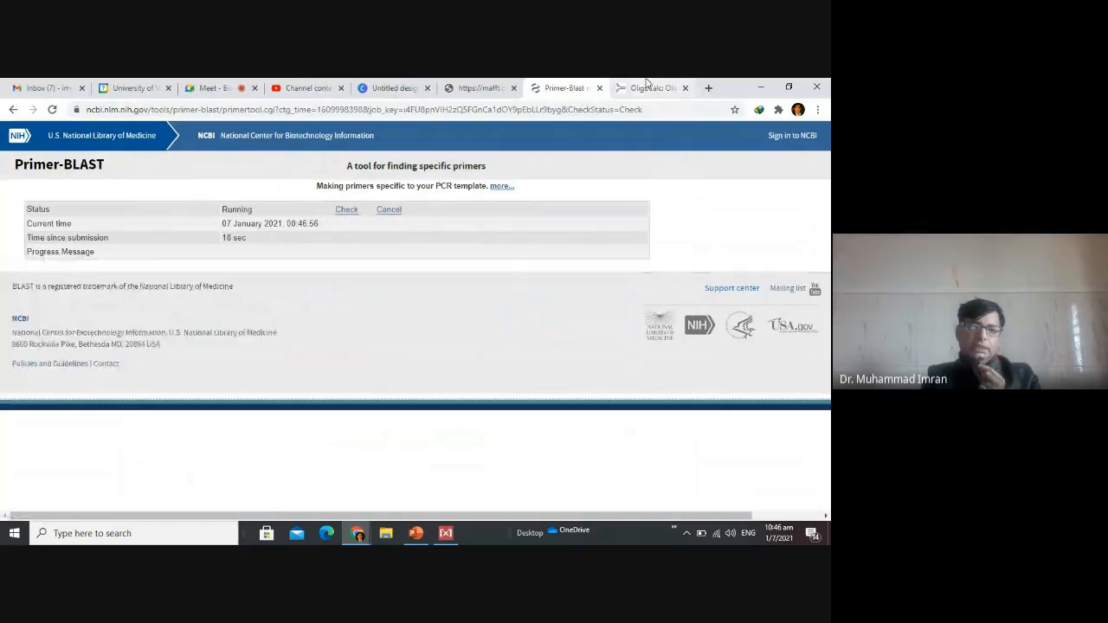
pyautogui.click(647, 88)
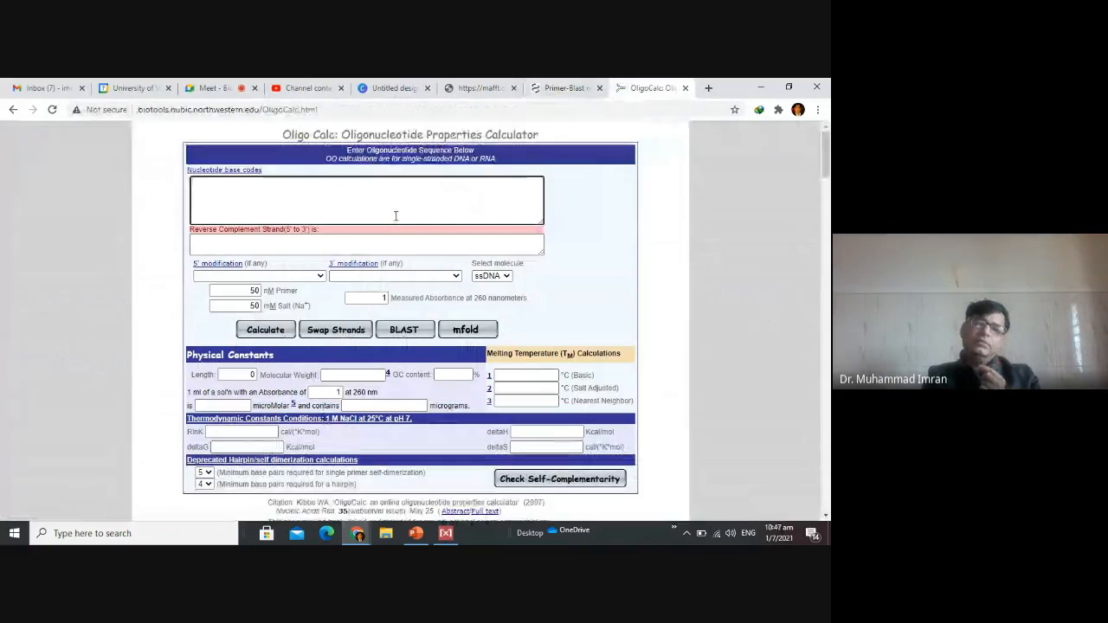
pyautogui.click(573, 83)
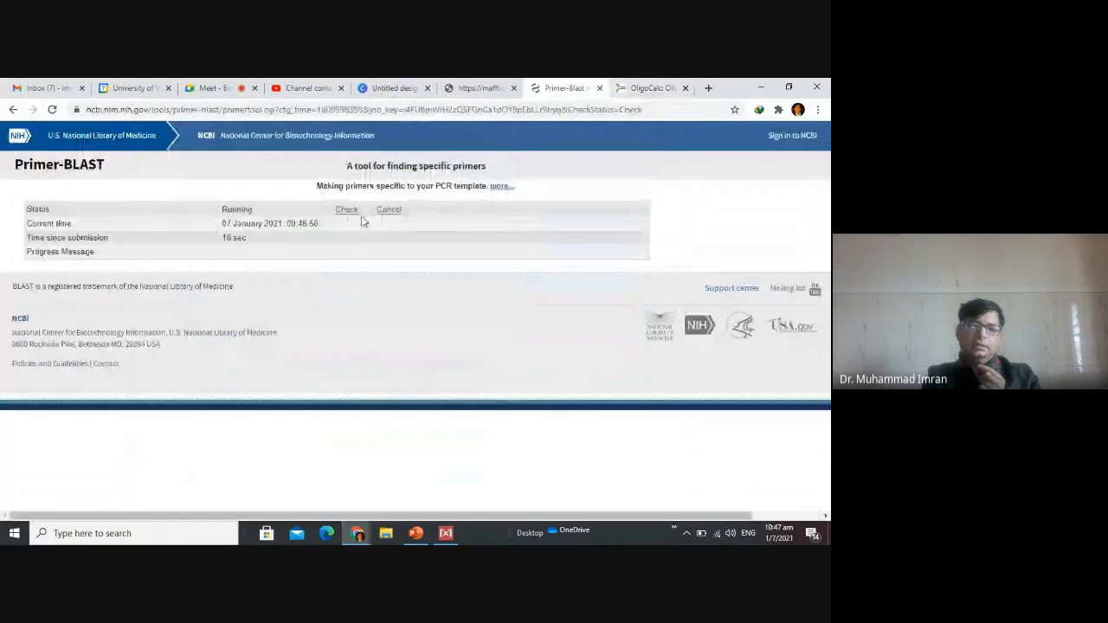
pyautogui.click(633, 84)
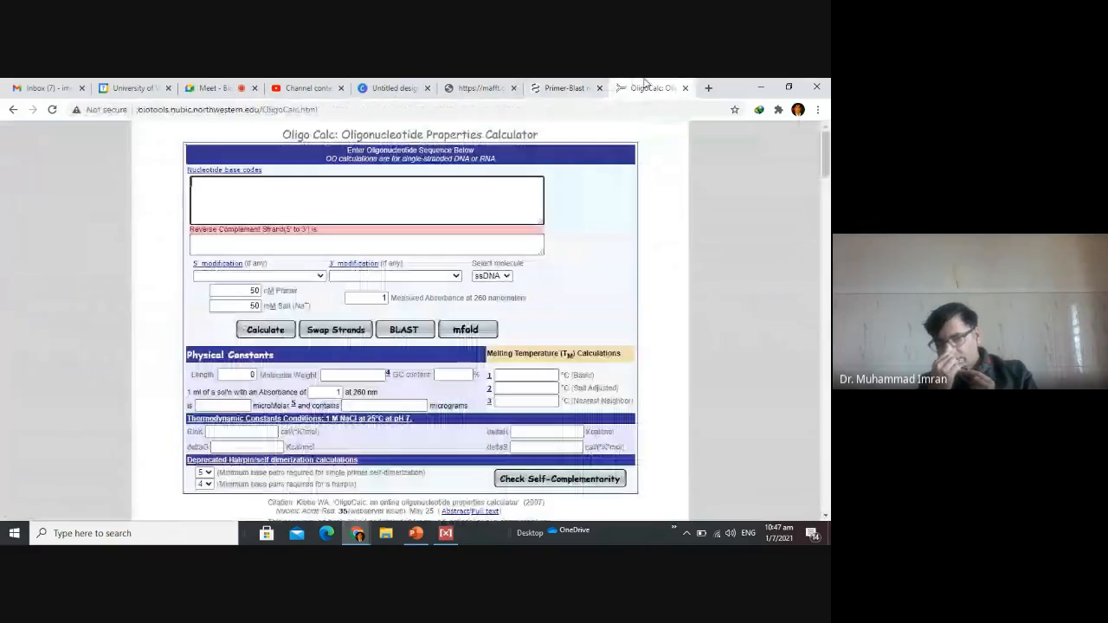
pyautogui.click(380, 222)
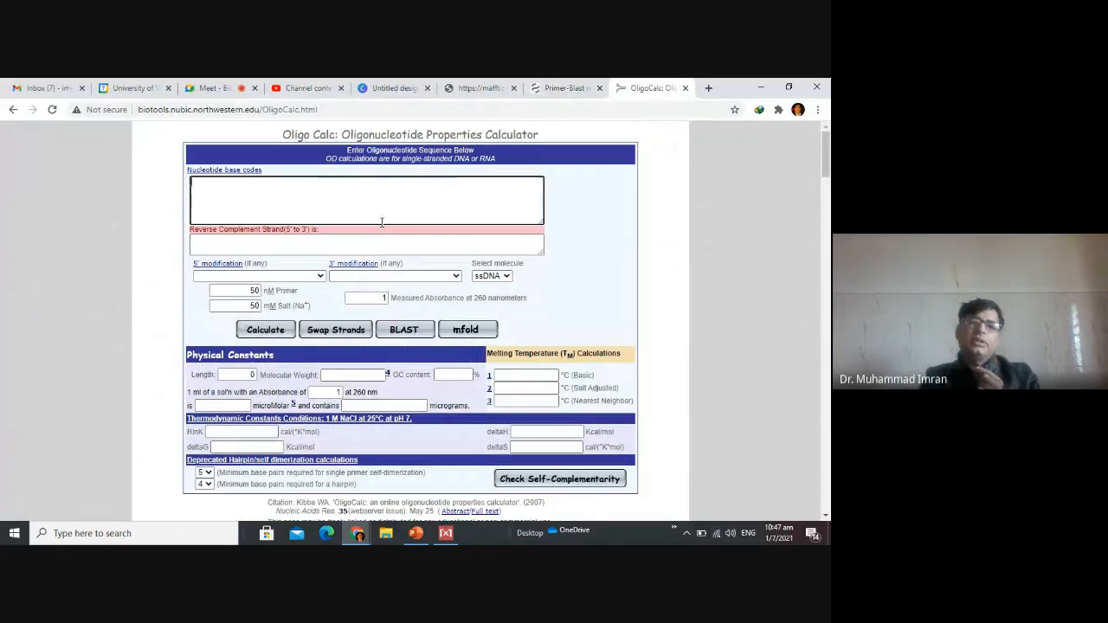
pyautogui.click(563, 83)
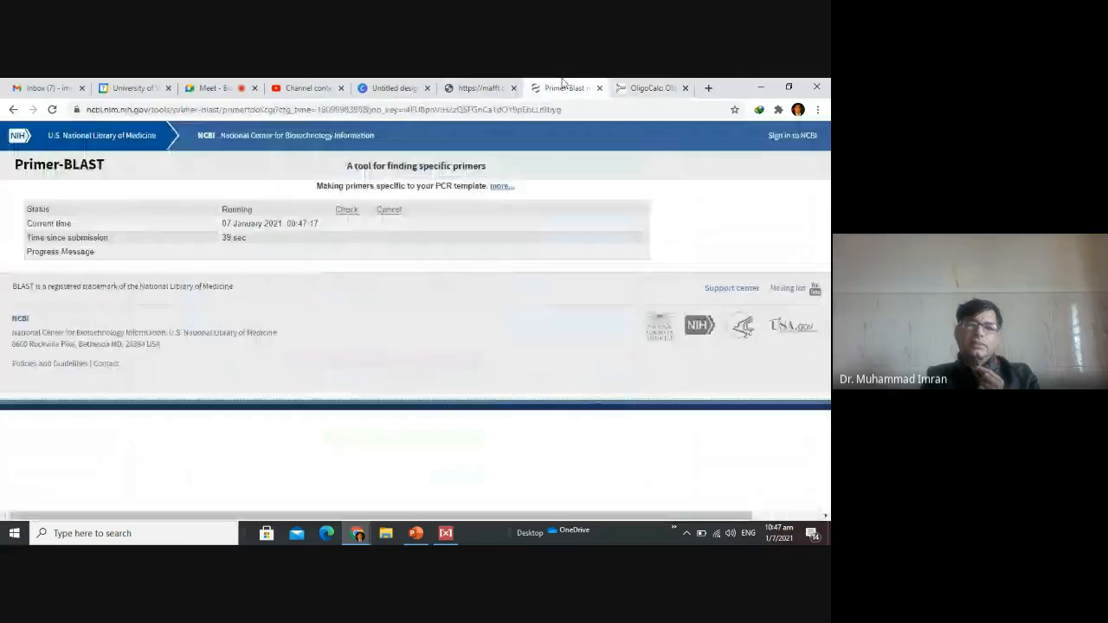
pyautogui.click(673, 85)
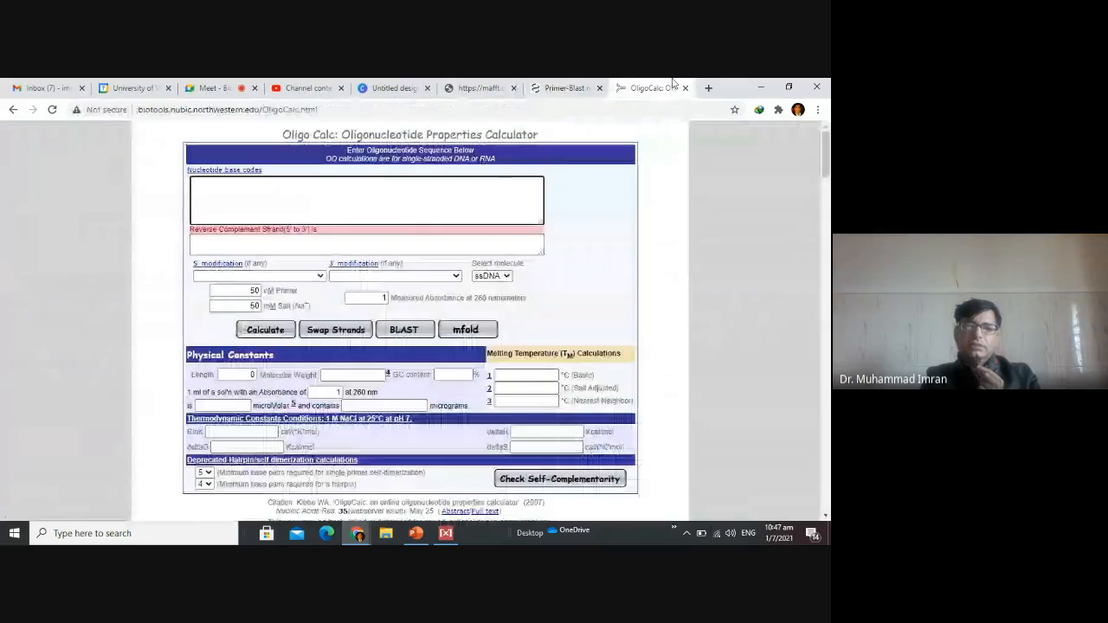
pyautogui.click(564, 88)
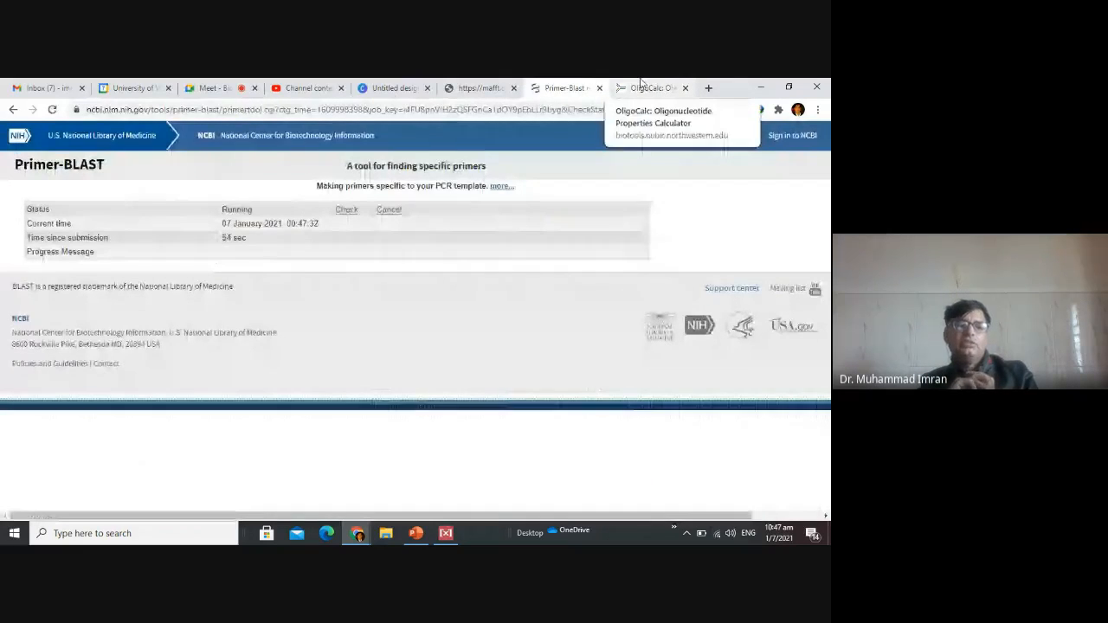
pyautogui.click(641, 85)
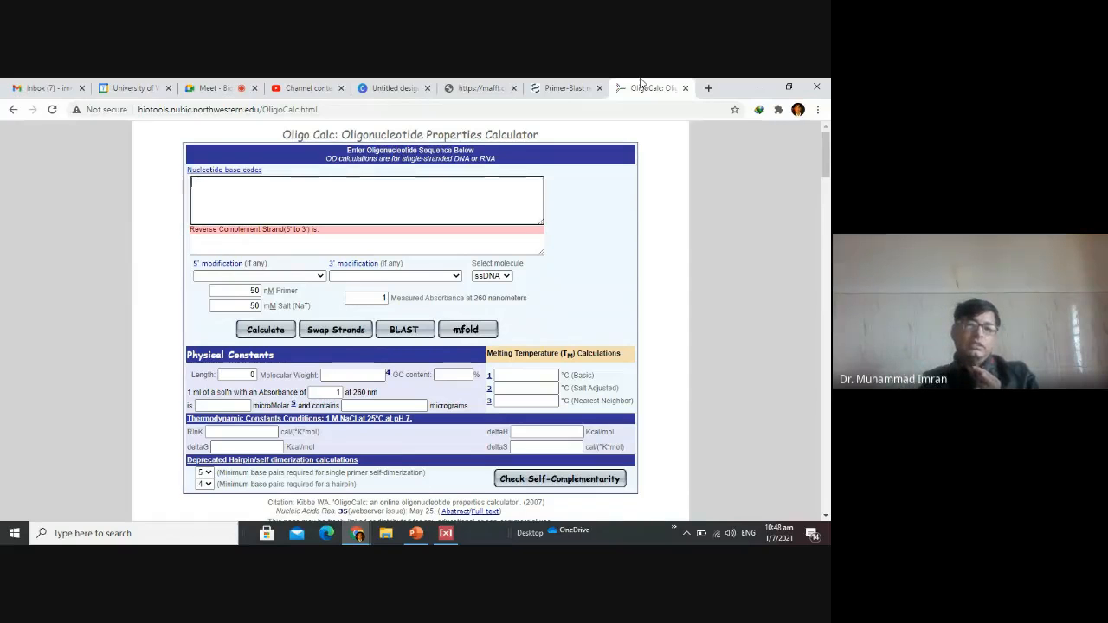
# Copy the forward primer sequence of primer pair 1 from the detailed primer reports in the Primer-BLAST results.
pyautogui.click(566, 83)
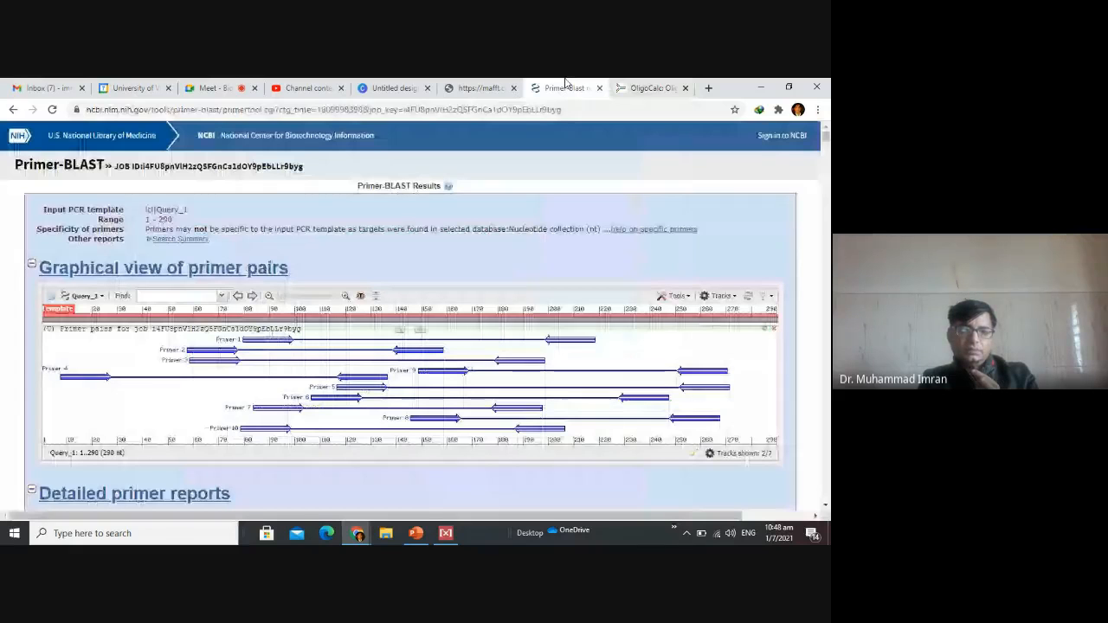
pyautogui.scroll(-8, 317, 275)
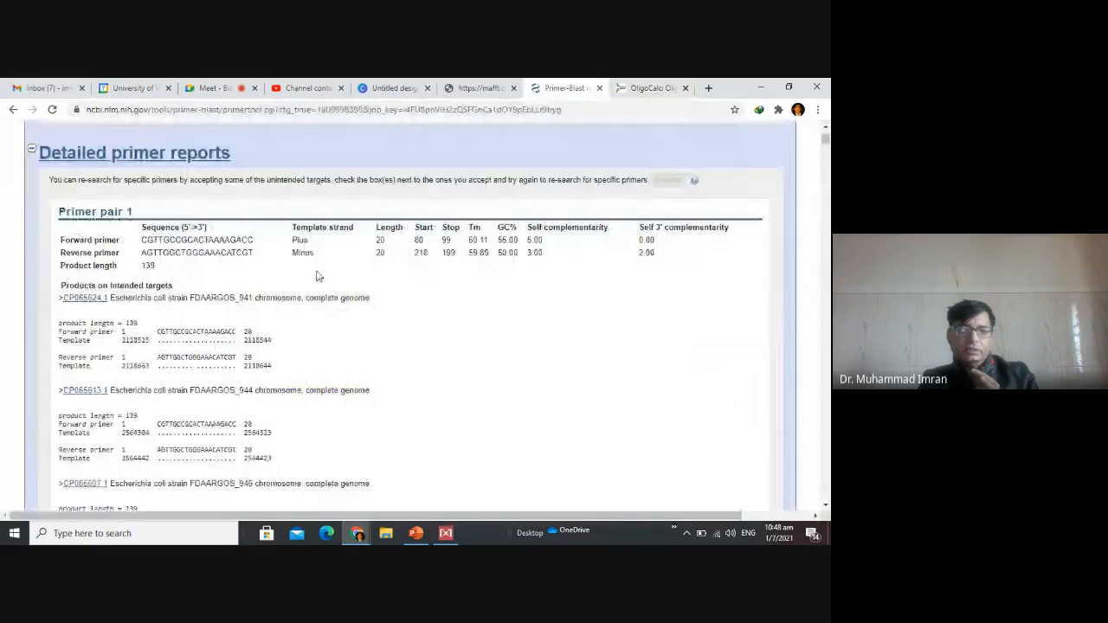
pyautogui.doubleClick(197, 239)
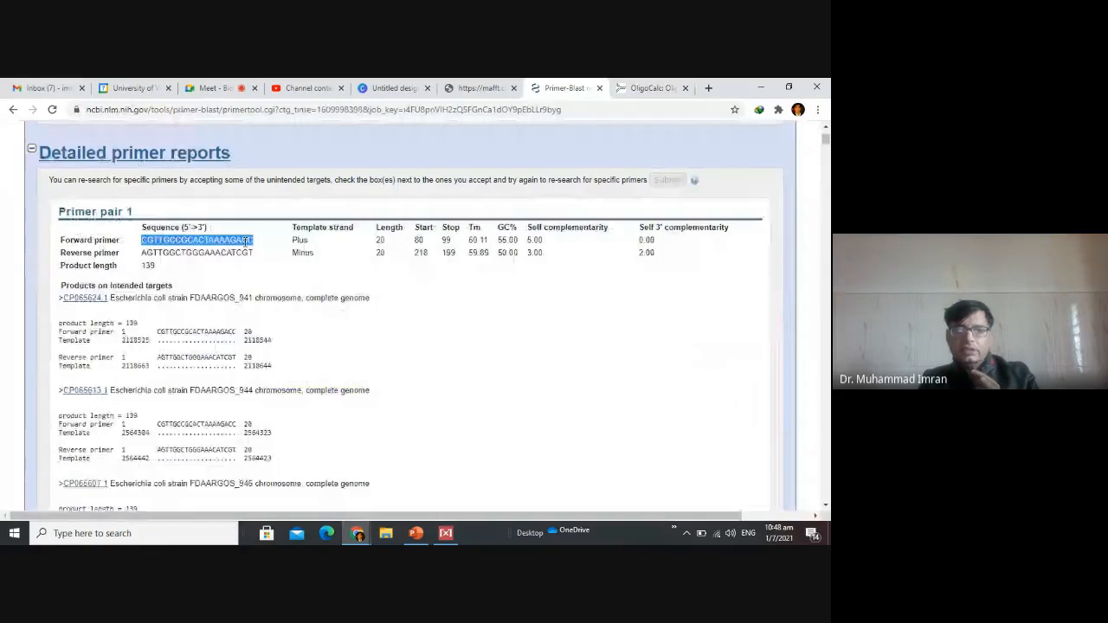
pyautogui.rightClick(248, 240)
pyautogui.click(427, 249)
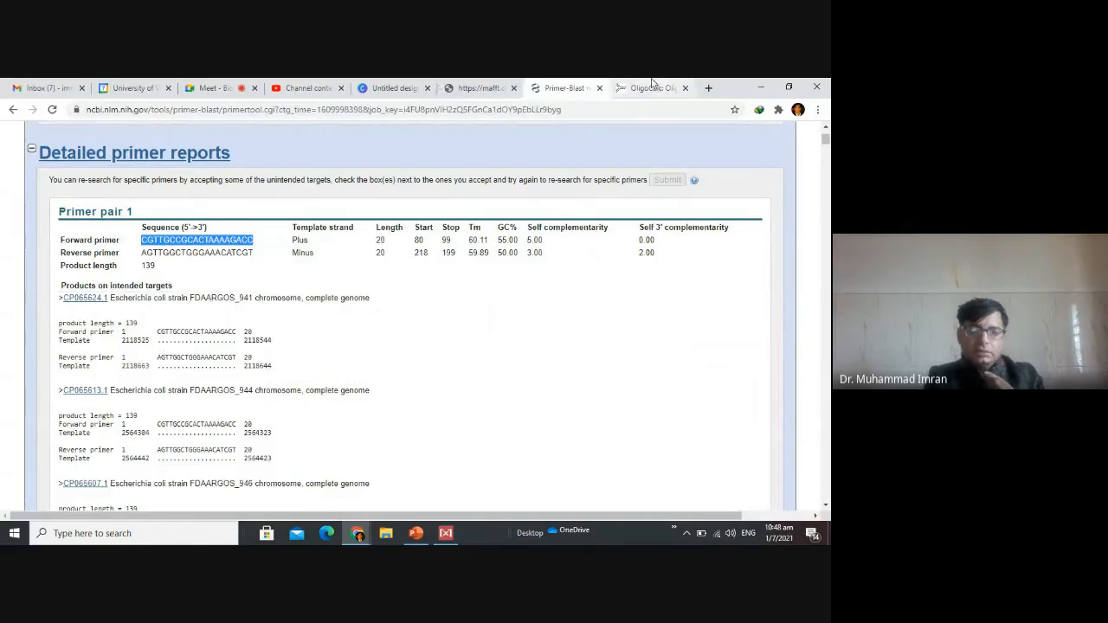
# Paste the forward primer CGTTGCCGCACTAAAAGACC into OligoCalc's nucleotide base codes and calculate its properties.
pyautogui.click(653, 88)
pyautogui.click(363, 199)
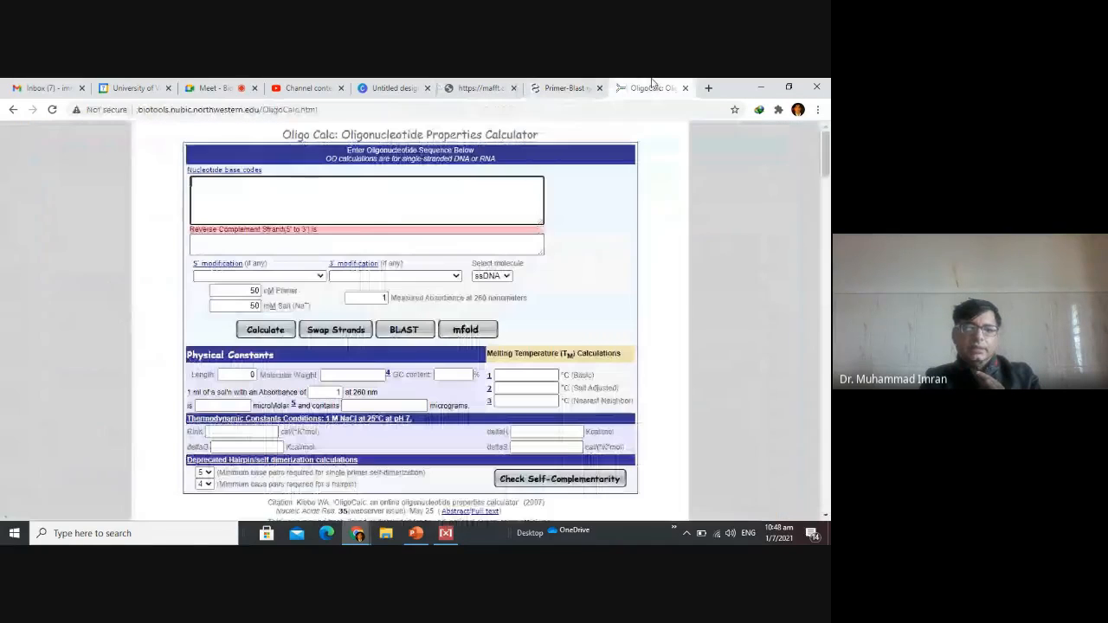
pyautogui.hotkey('ctrl', 'v')
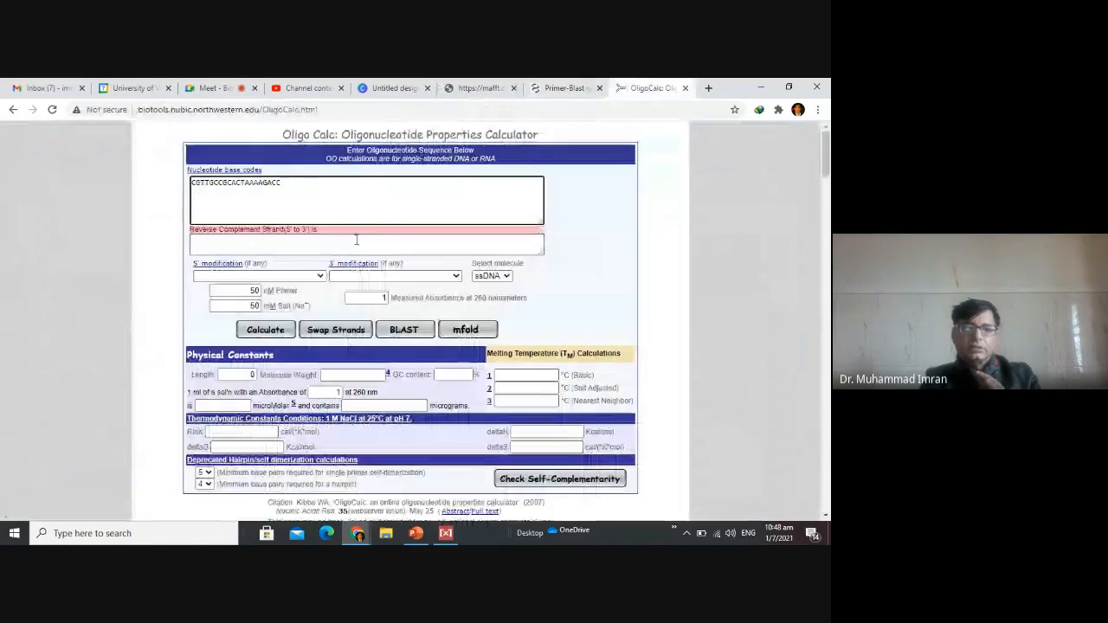
pyautogui.click(266, 330)
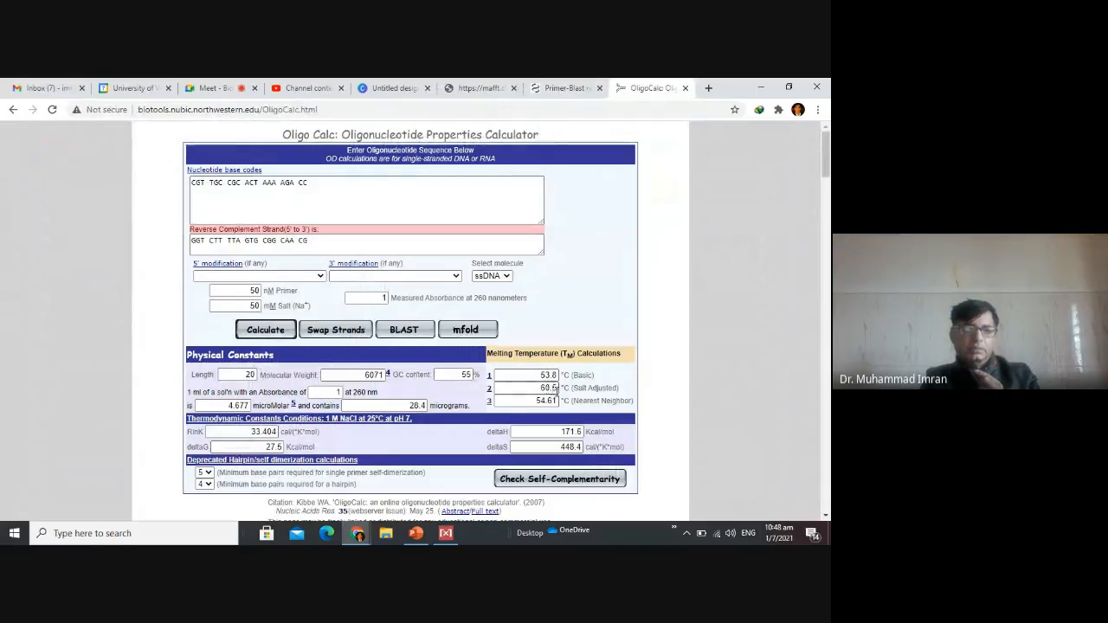
# Switch to the Google Meet call and open its additional call options.
pyautogui.click(212, 88)
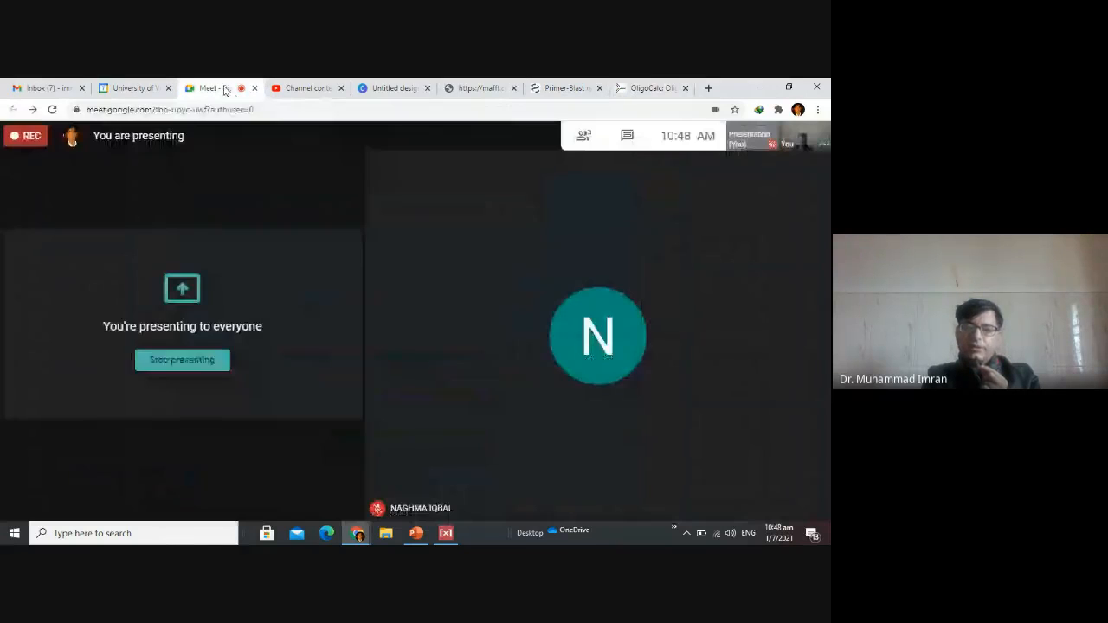
pyautogui.click(813, 494)
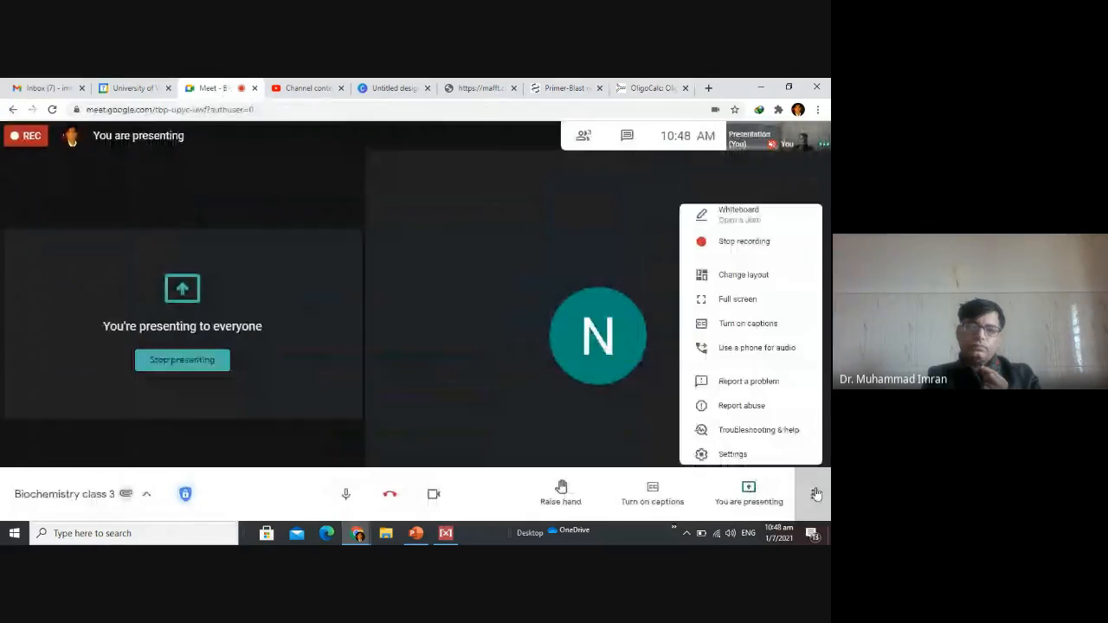